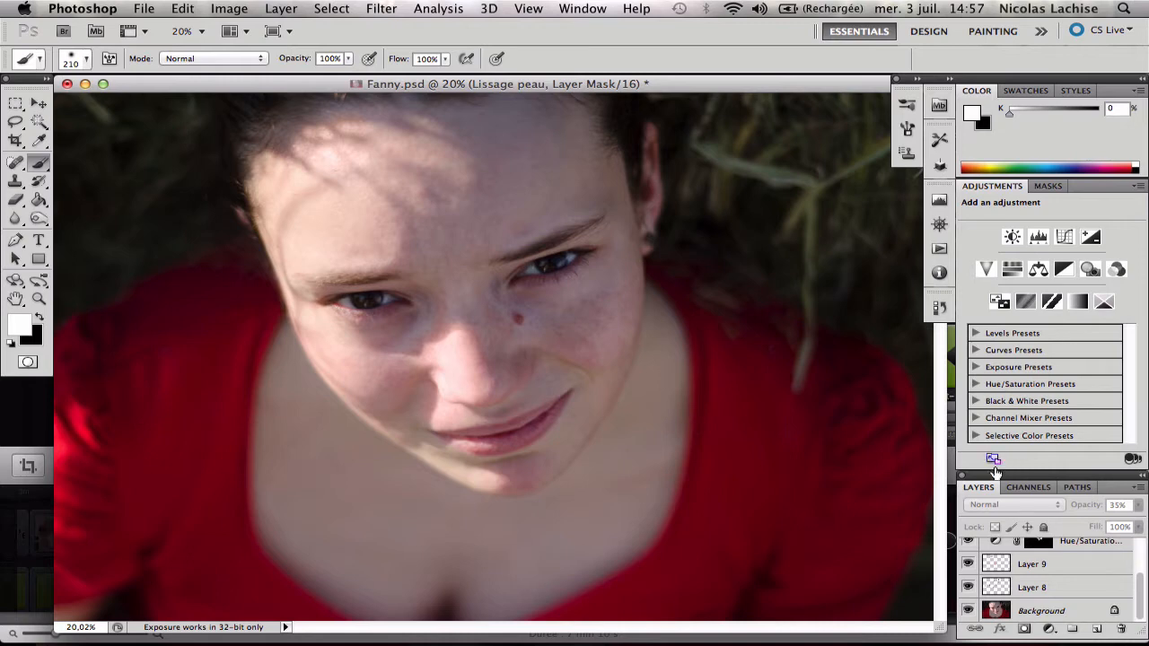
Step: Inspect both eyes of the portrait up close and return to the full image view
scroll(1138, 585, "up", 1)
scroll(1138, 585, "up", 3)
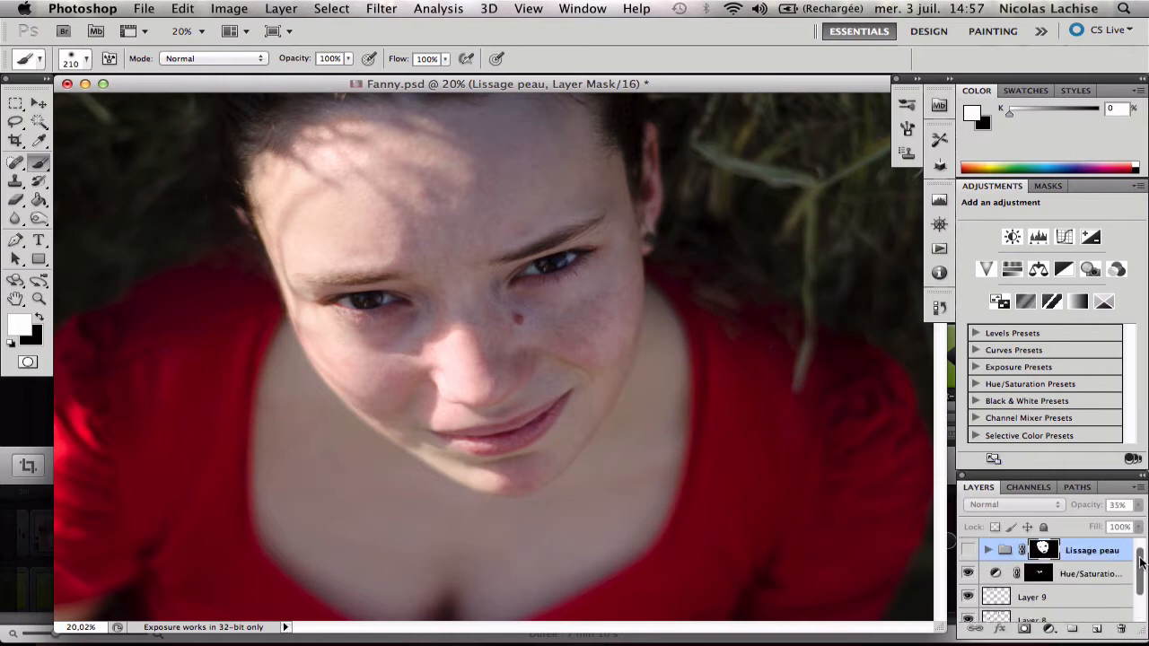
key("z")
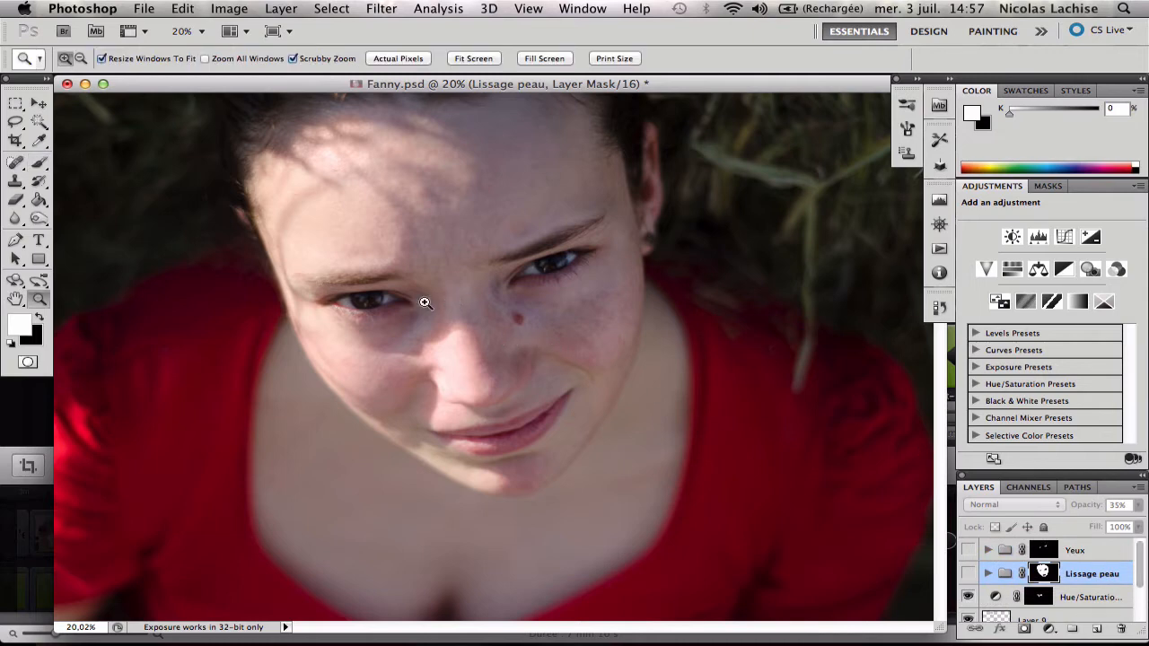
mouse_move(377, 306)
left_mouse_down()
mouse_move(464, 300)
mouse_move(446, 326)
left_mouse_up()
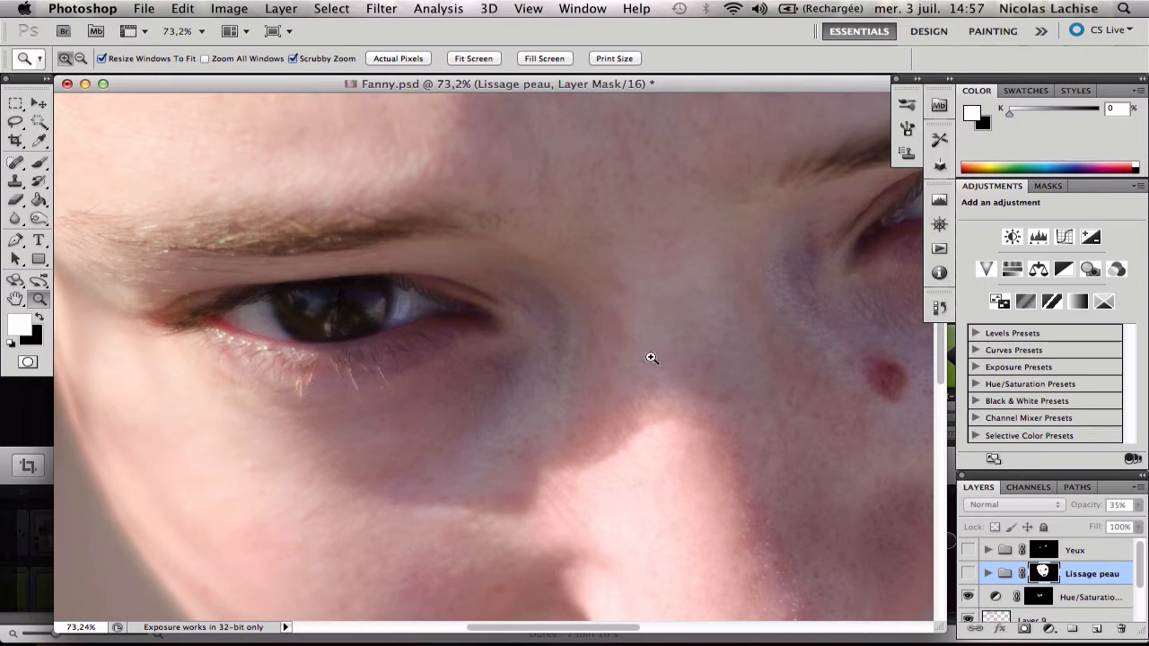
left_click_drag(649, 356, 528, 351)
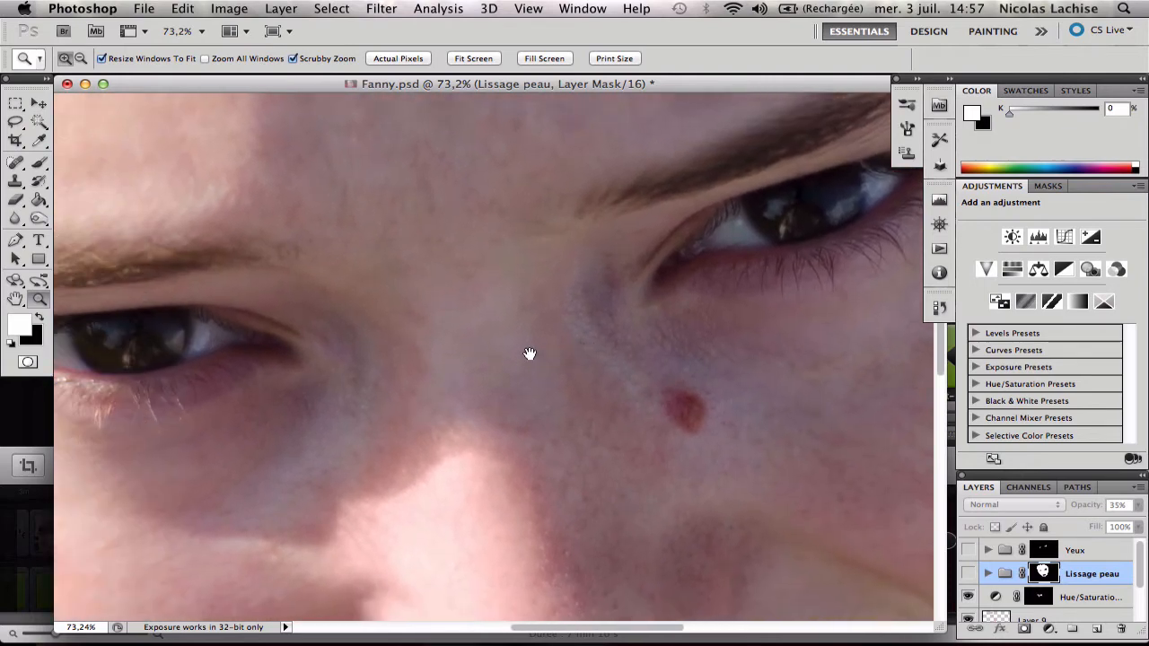
key("super+0")
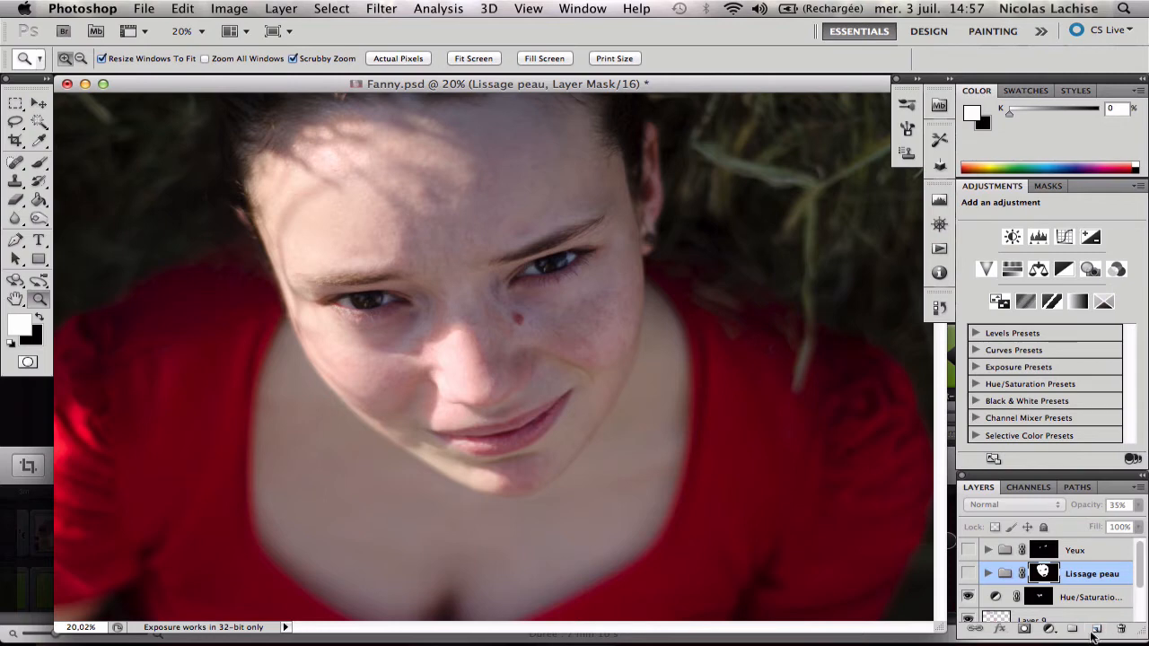
Step: Create a Soft Light layer filled with 50% gray, place it just below the Lissage peau group and select it
key("alt")
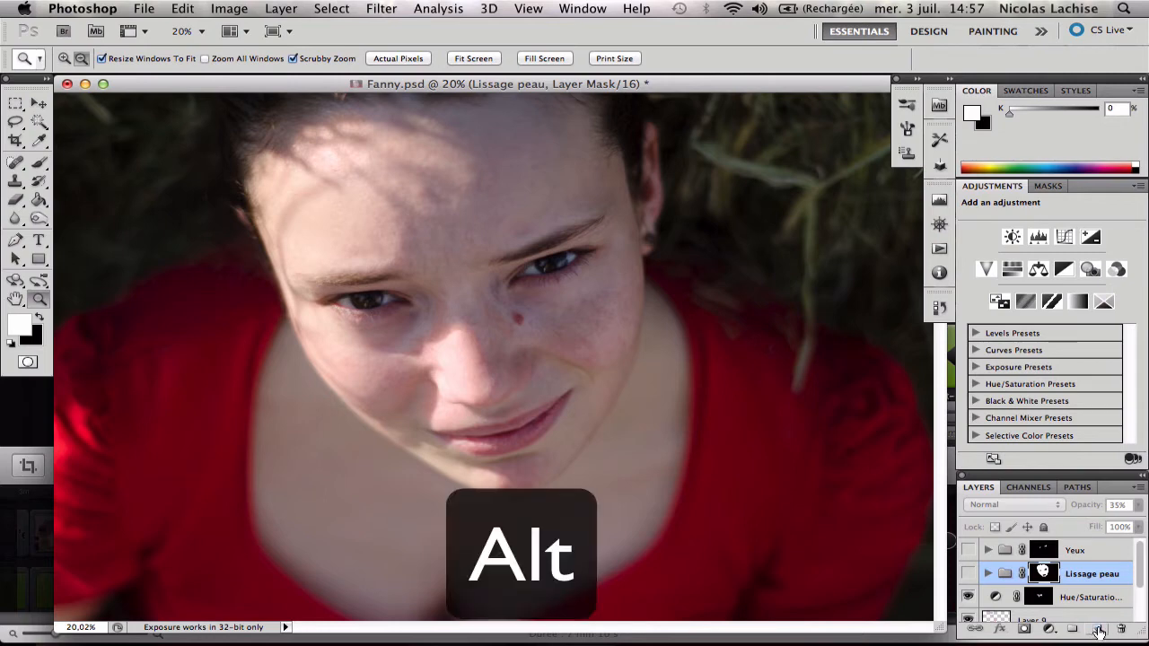
left_click(1096, 631, "alt")
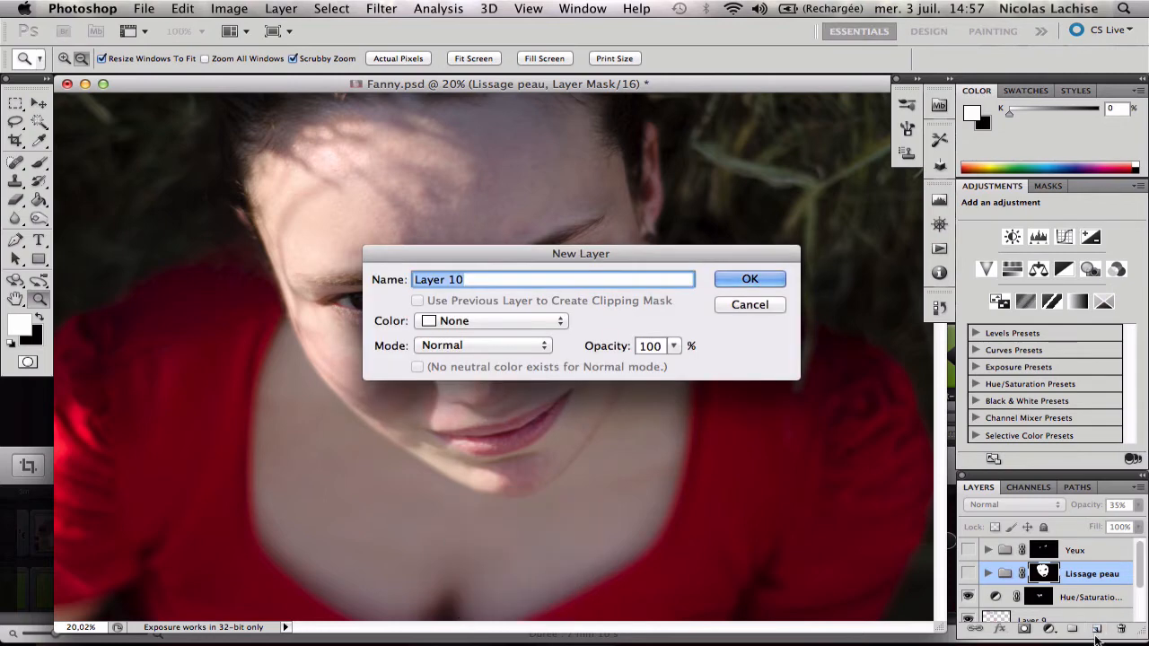
left_click(503, 346)
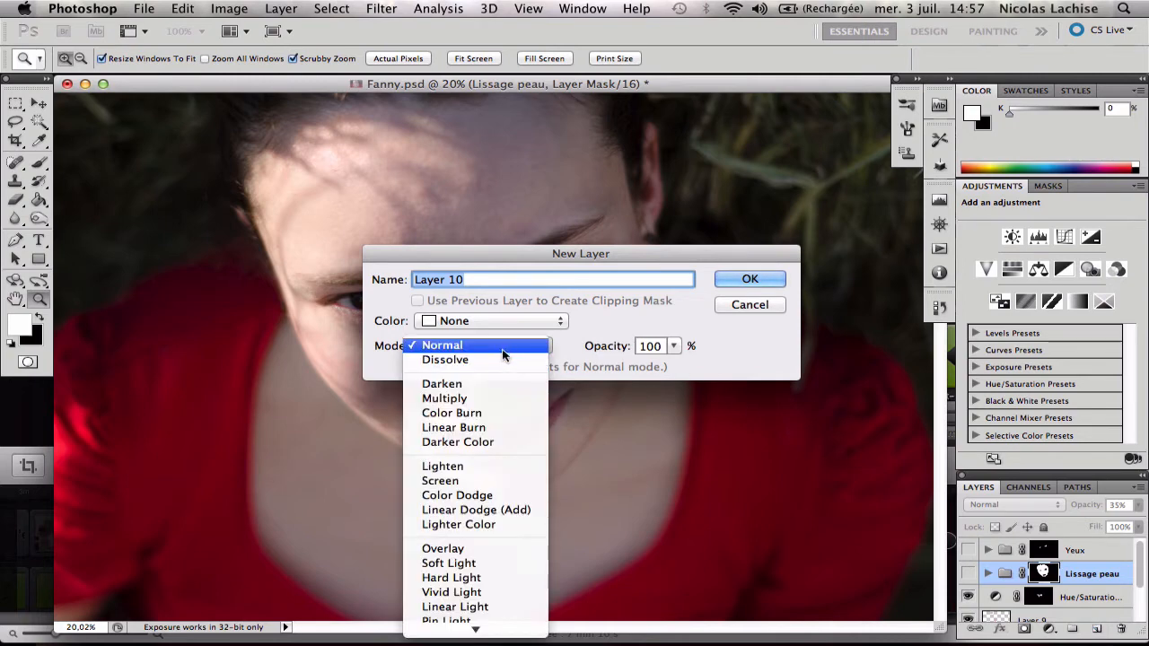
left_click(496, 561)
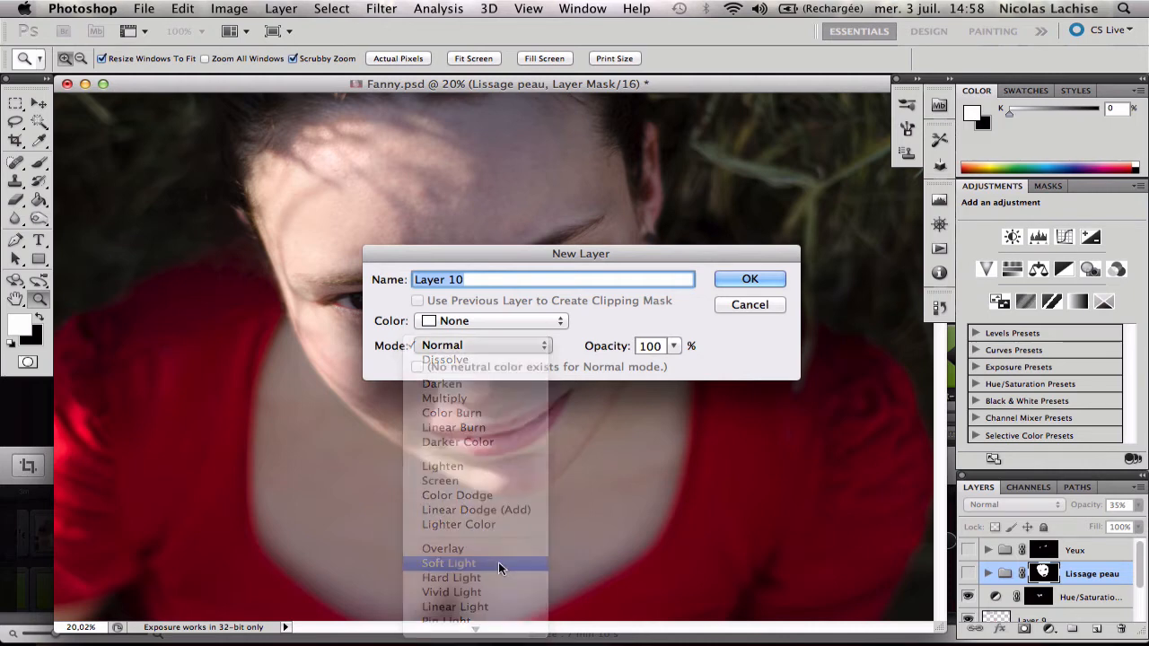
left_click(418, 368)
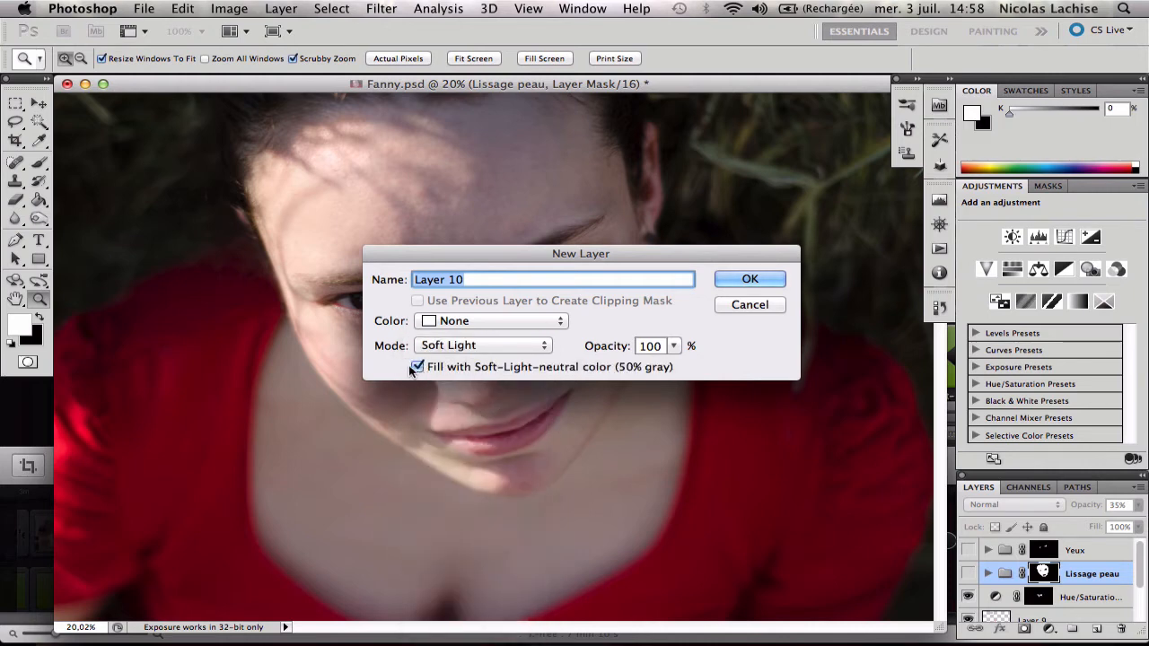
left_click(745, 280)
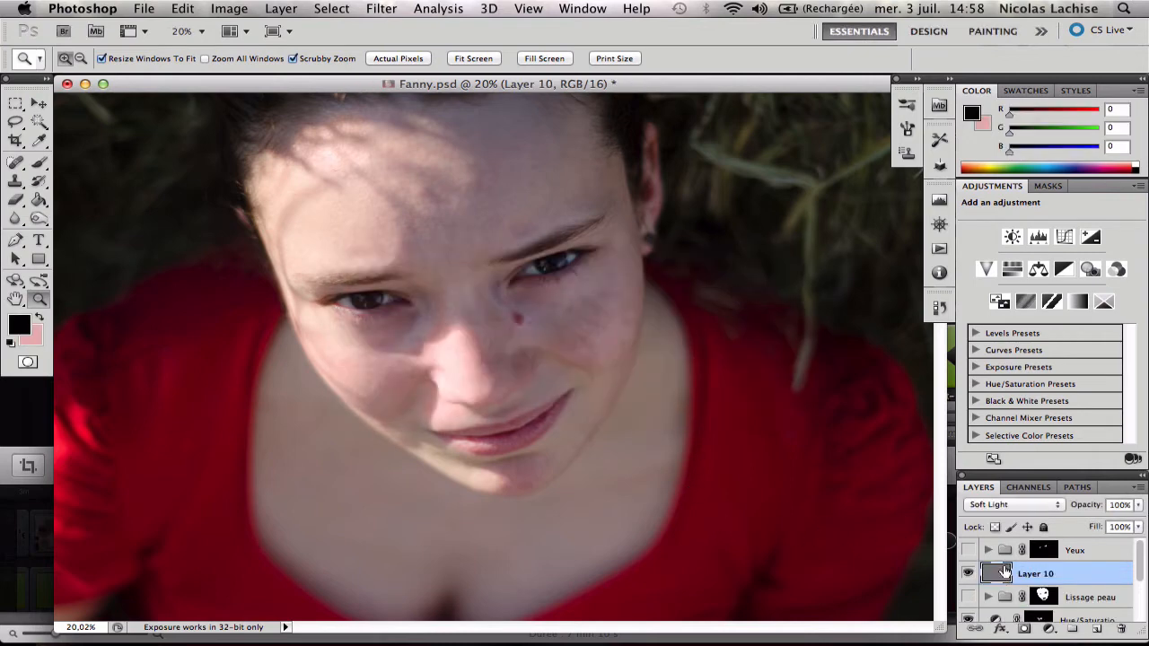
mouse_move(993, 574)
left_mouse_down()
mouse_move(1010, 602)
mouse_move(1007, 571)
left_mouse_up()
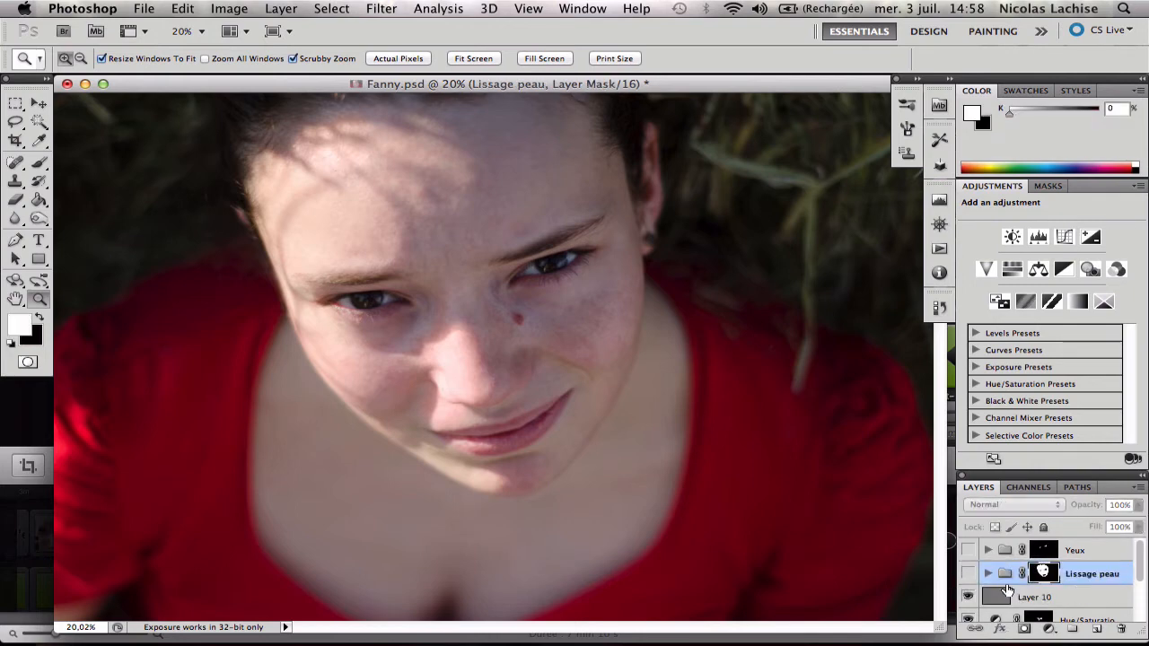
left_click(1023, 597)
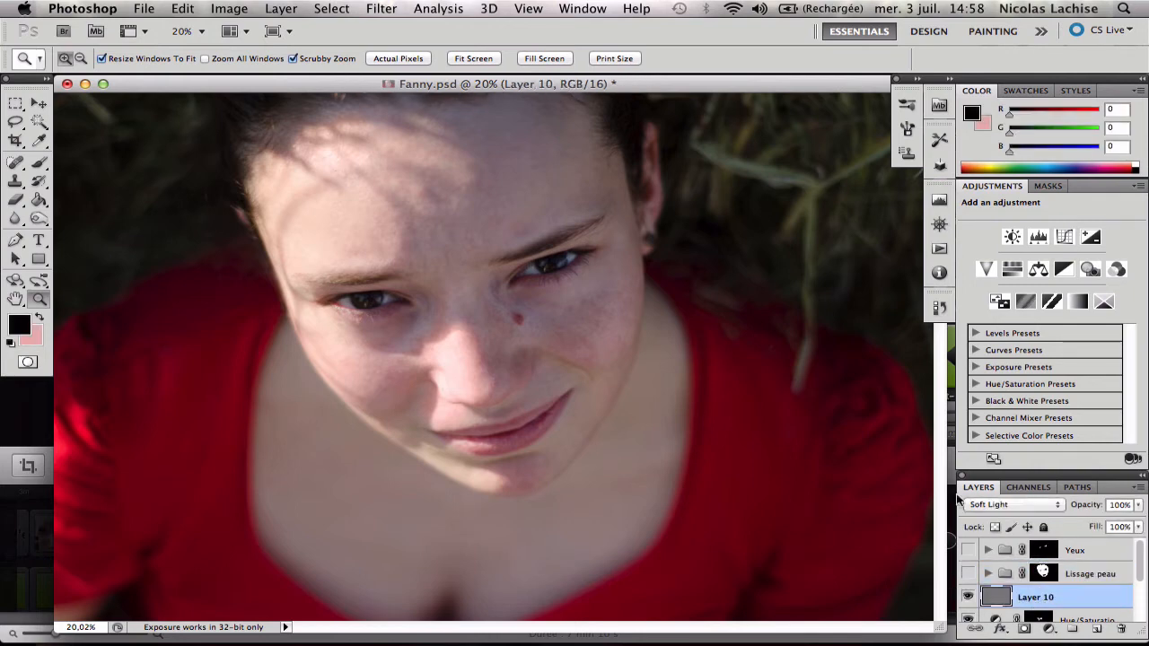
Step: Set up the Brush tool with white as the foreground color and a 20 px size, working close on the left-hand eye
mouse_move(366, 302)
left_mouse_down()
mouse_move(464, 297)
mouse_move(441, 313)
left_mouse_up()
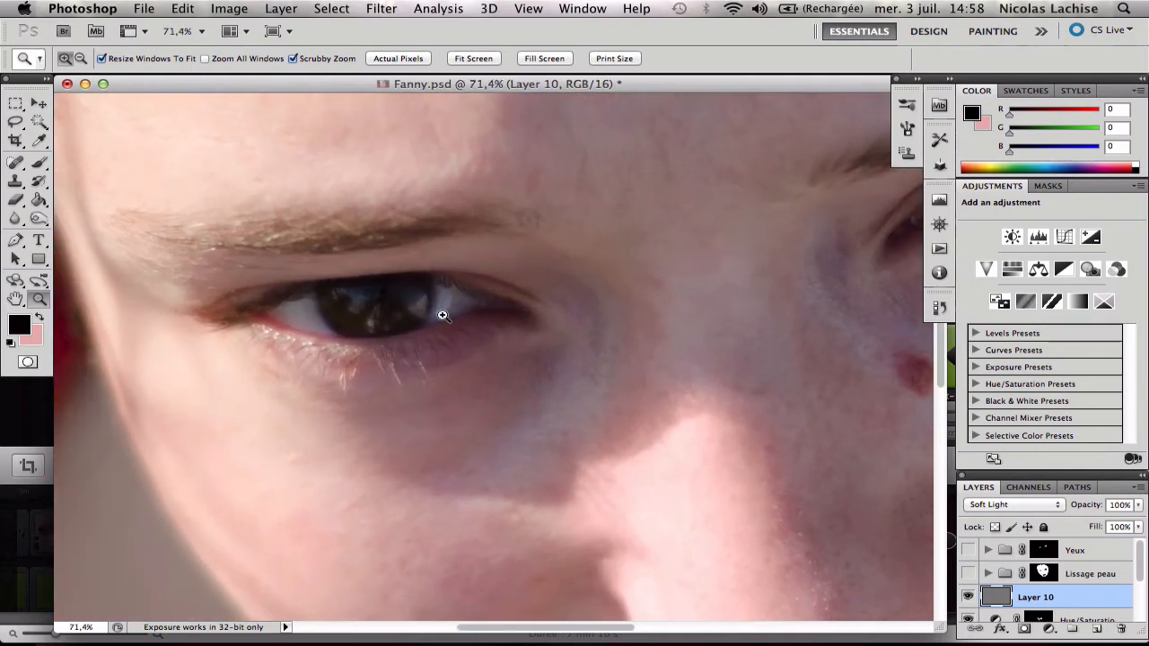
key("s")
key("x")
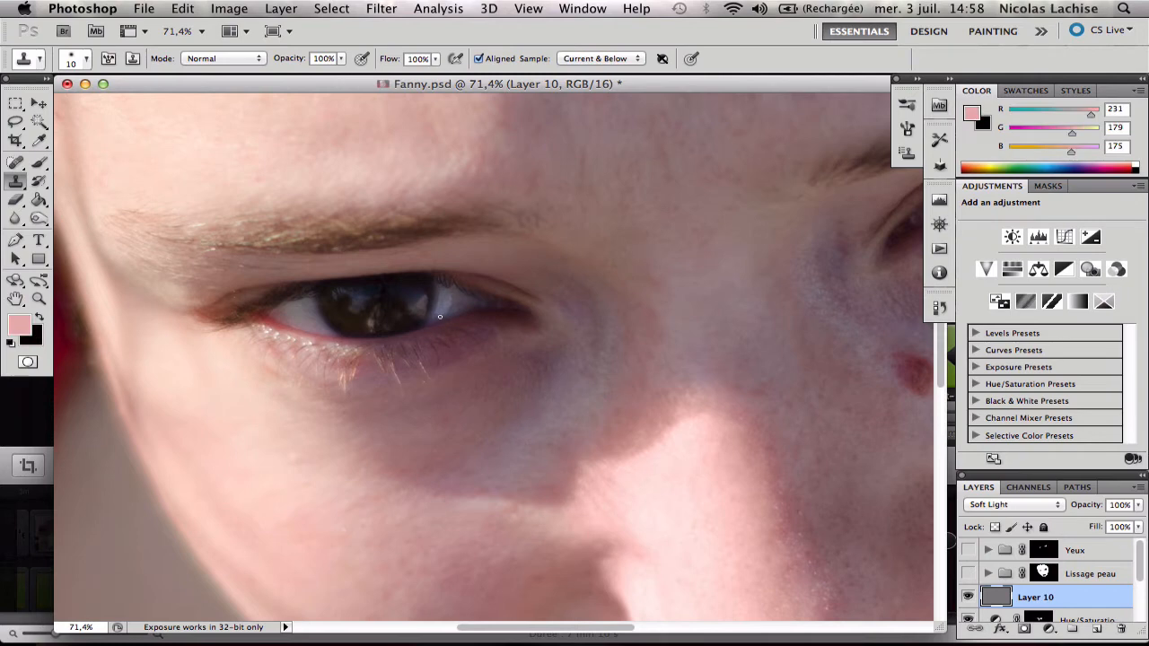
key("d")
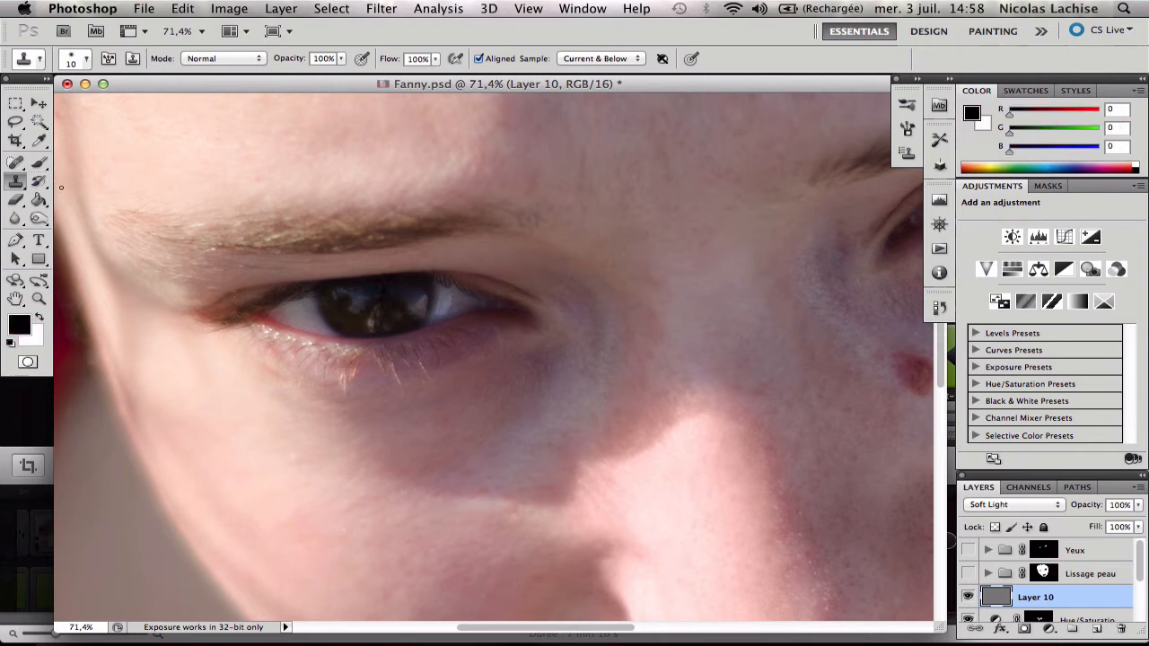
left_click(37, 164)
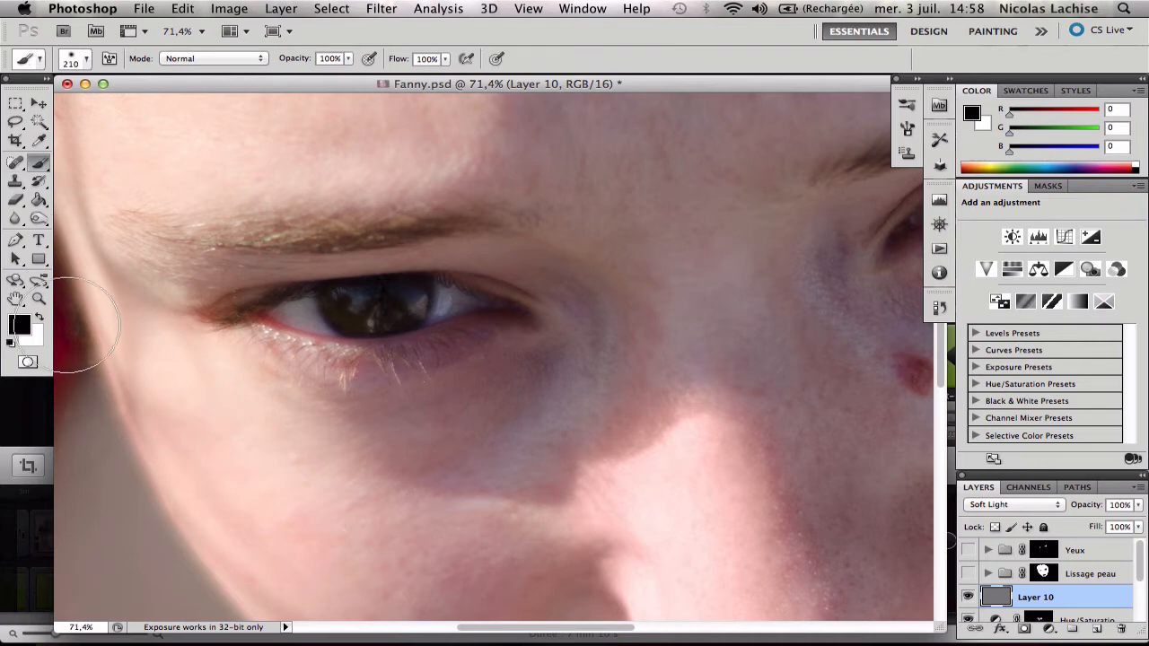
key("x")
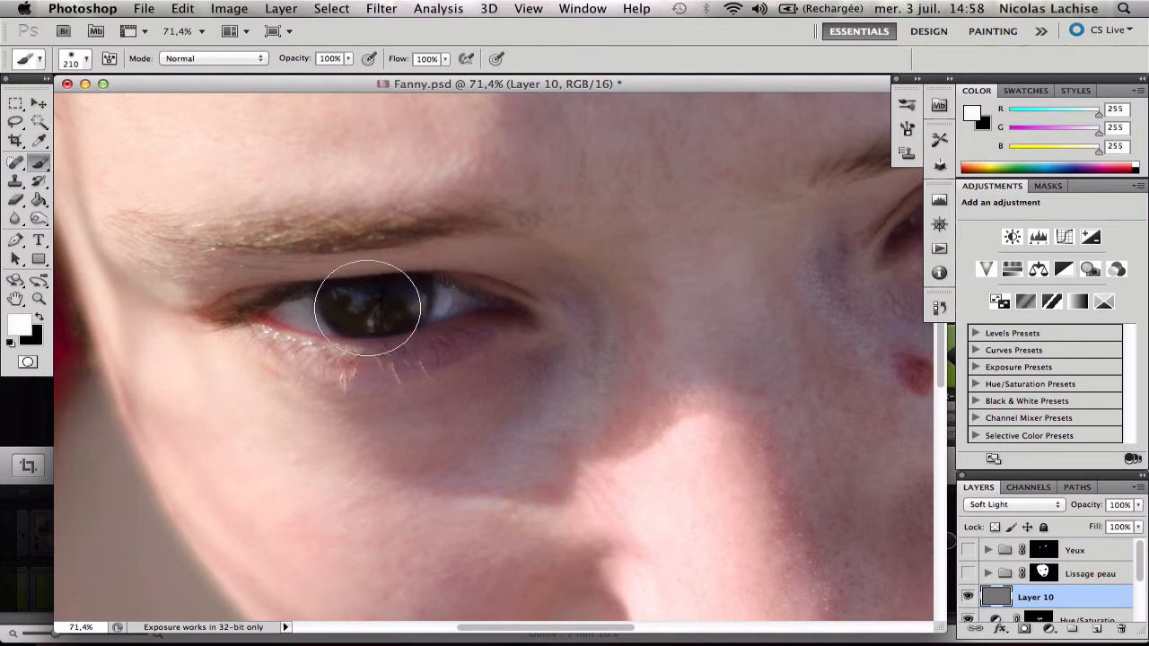
left_click_drag(381, 323, 335, 326)
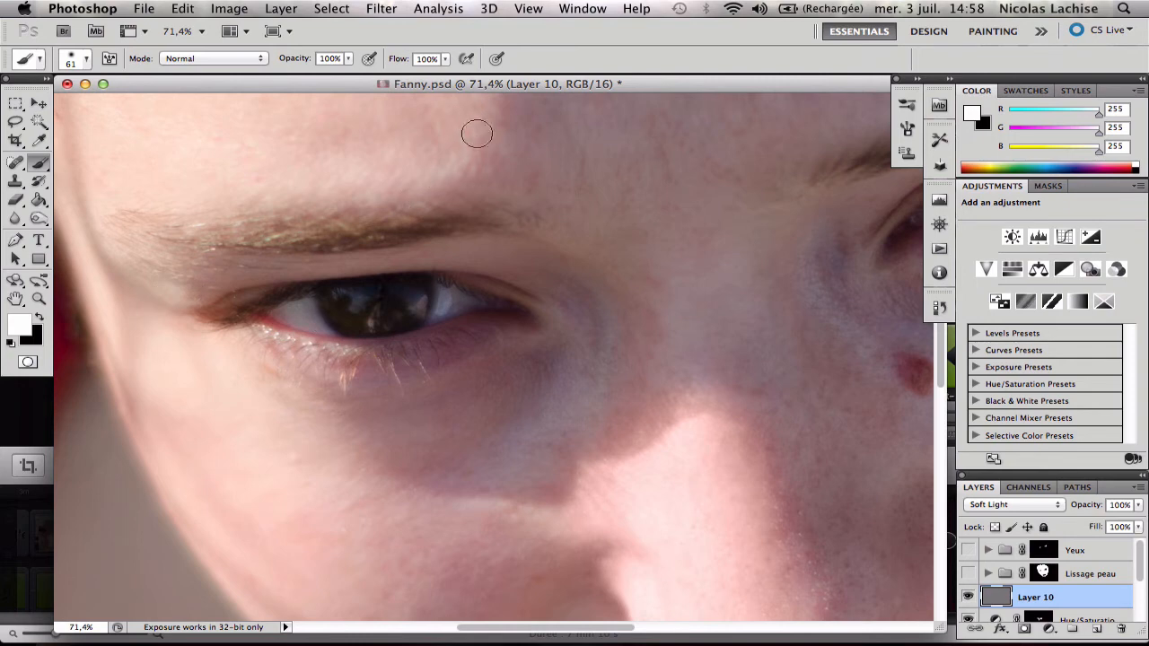
left_click_drag(433, 303, 443, 299)
key("z")
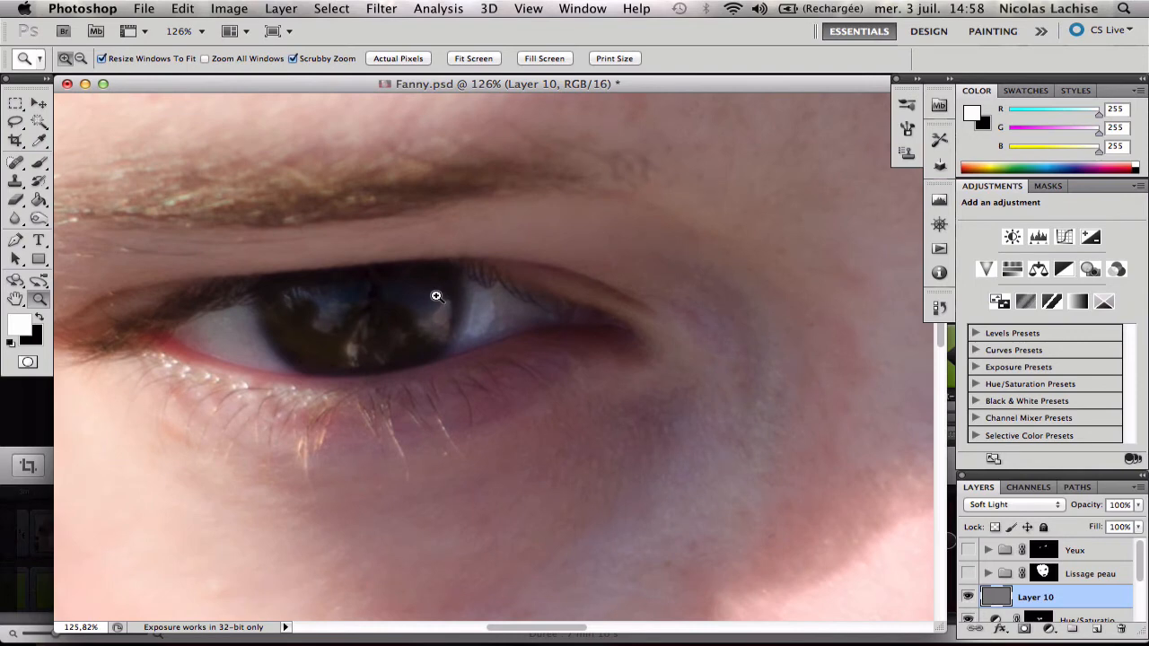
key("b")
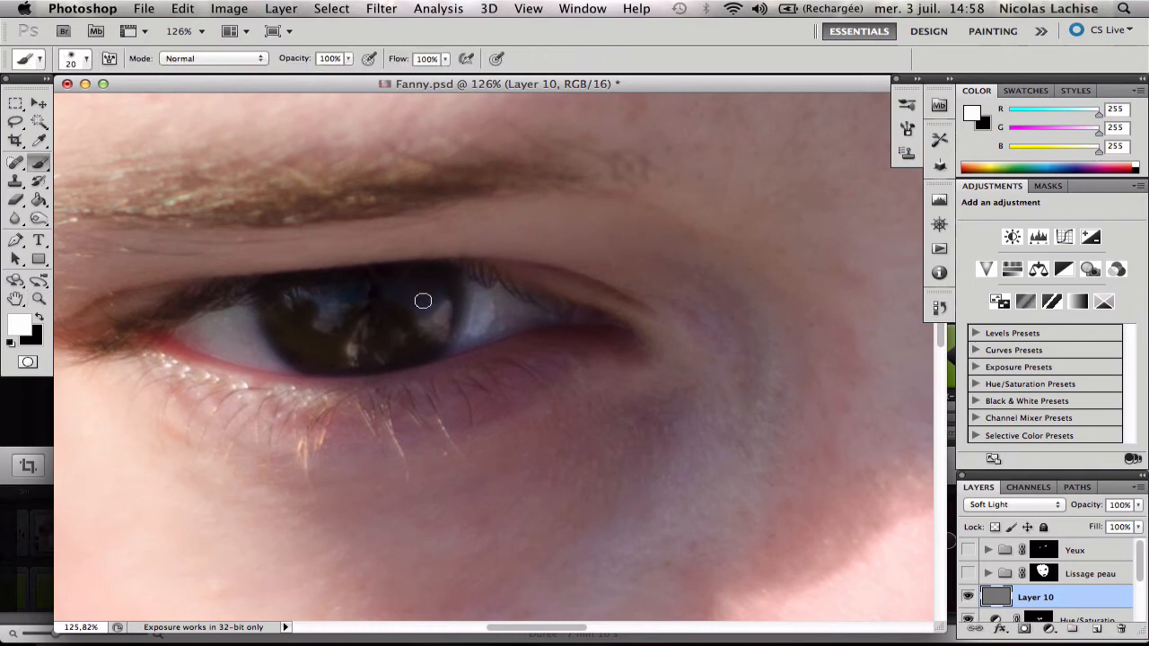
Step: Try brightening the left-hand eye's iris reflection with white at 100% flow, and revert the history to the layer reordering
mouse_move(424, 300)
left_mouse_down()
mouse_move(399, 292)
mouse_move(445, 311)
left_mouse_up()
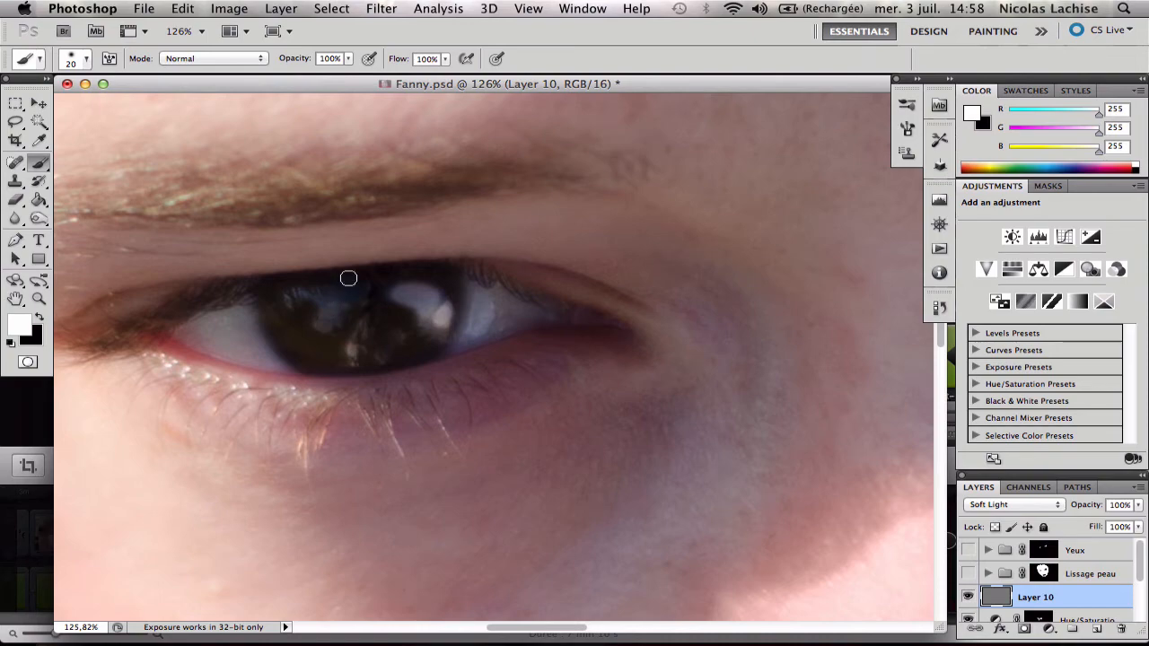
key("super+0")
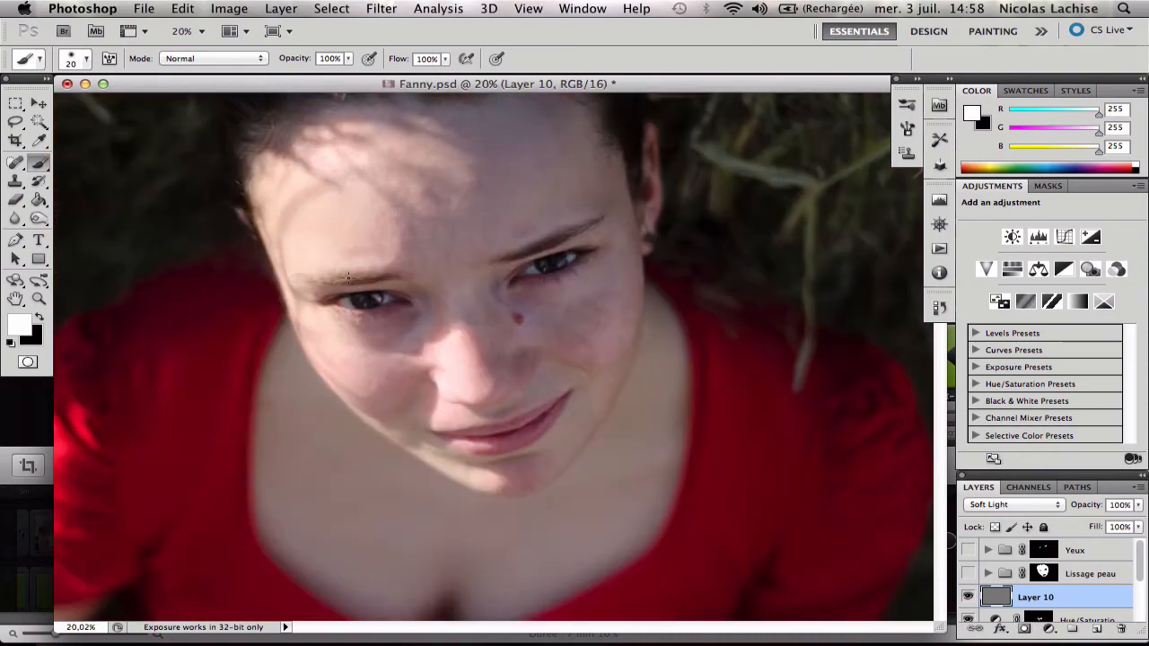
key("z")
left_click_drag(371, 295, 484, 299)
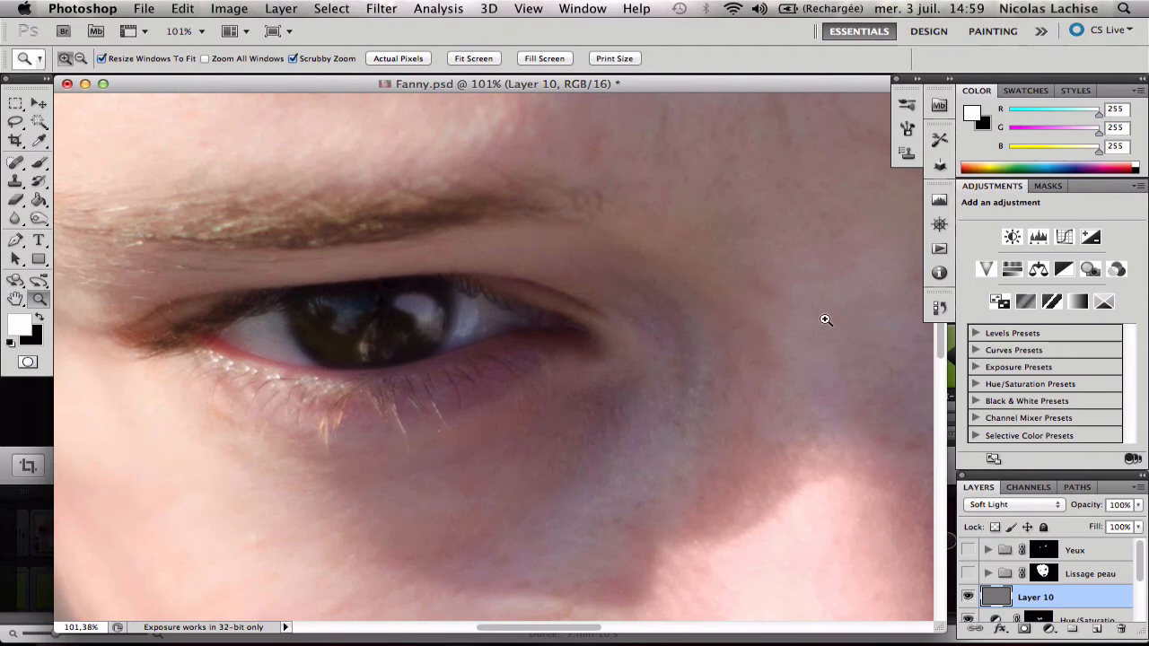
left_click(934, 308)
left_click(788, 424)
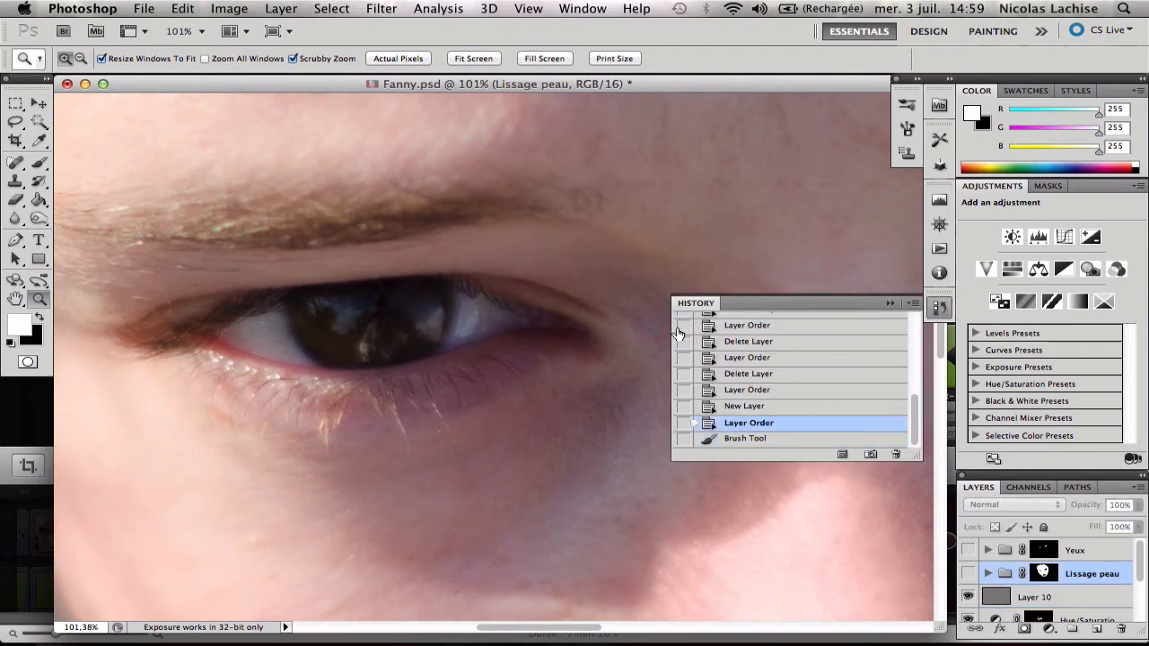
Step: Brighten the iris reflections of both eyes on the gray Soft Light layer with white at 20% flow, reducing the brush to 8 px
key("b")
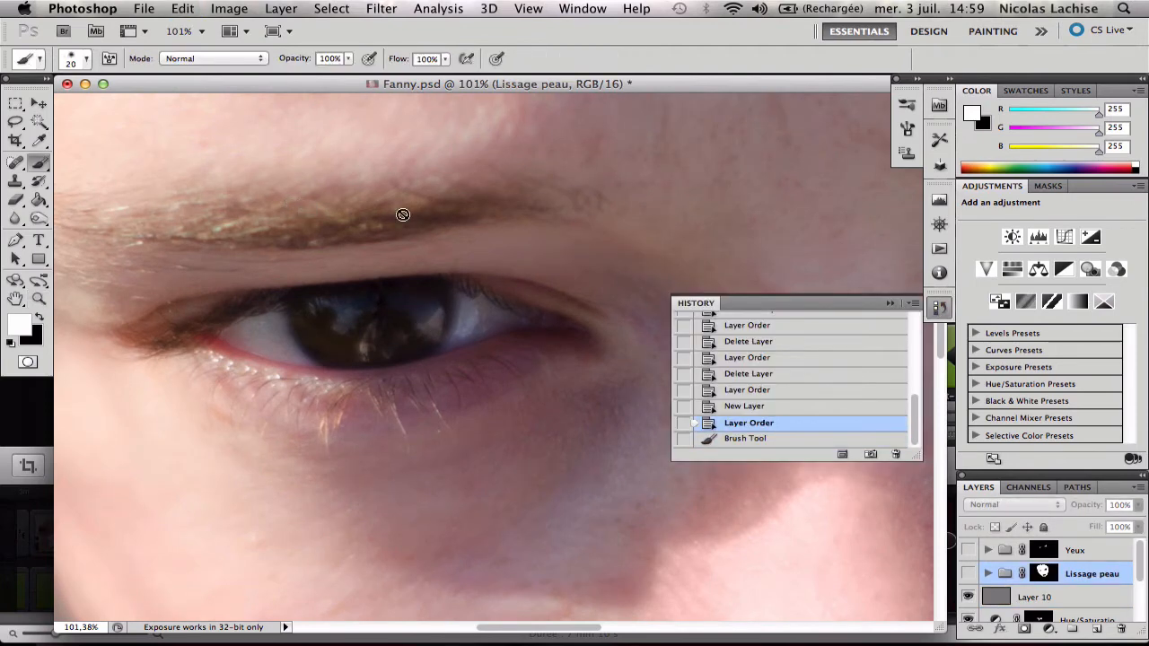
left_click(938, 308)
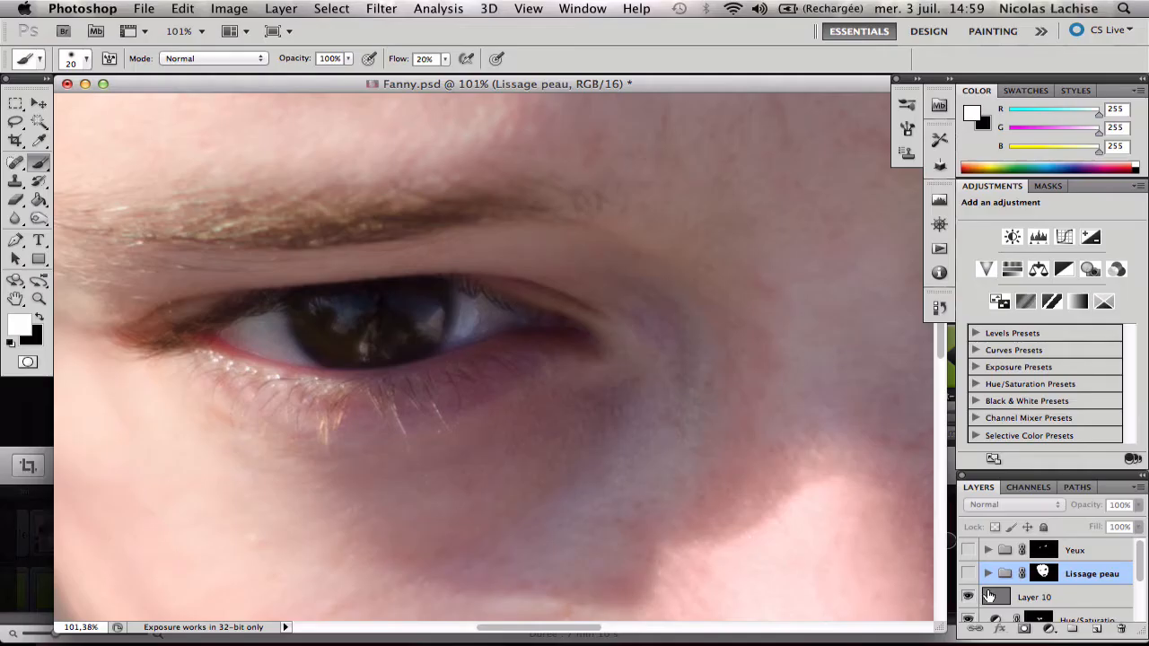
left_click(993, 596)
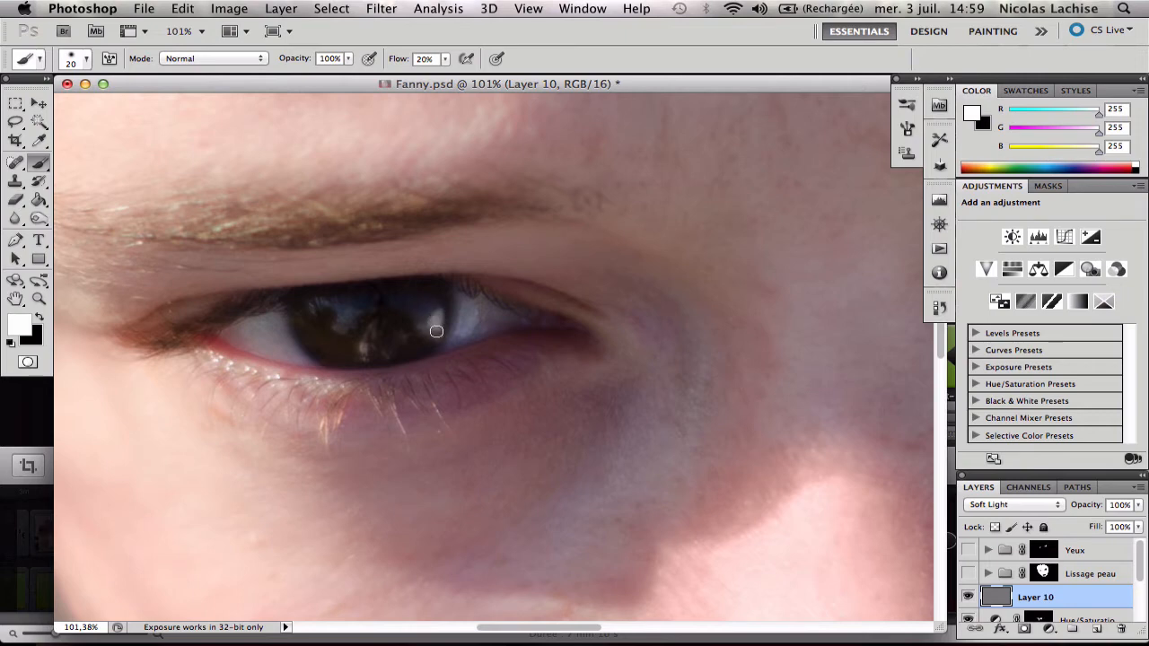
left_click(350, 335)
key("bracketleft")
key("bracketleft")
key("bracketleft")
key("bracketleft")
scroll(617, 345, "right", 10)
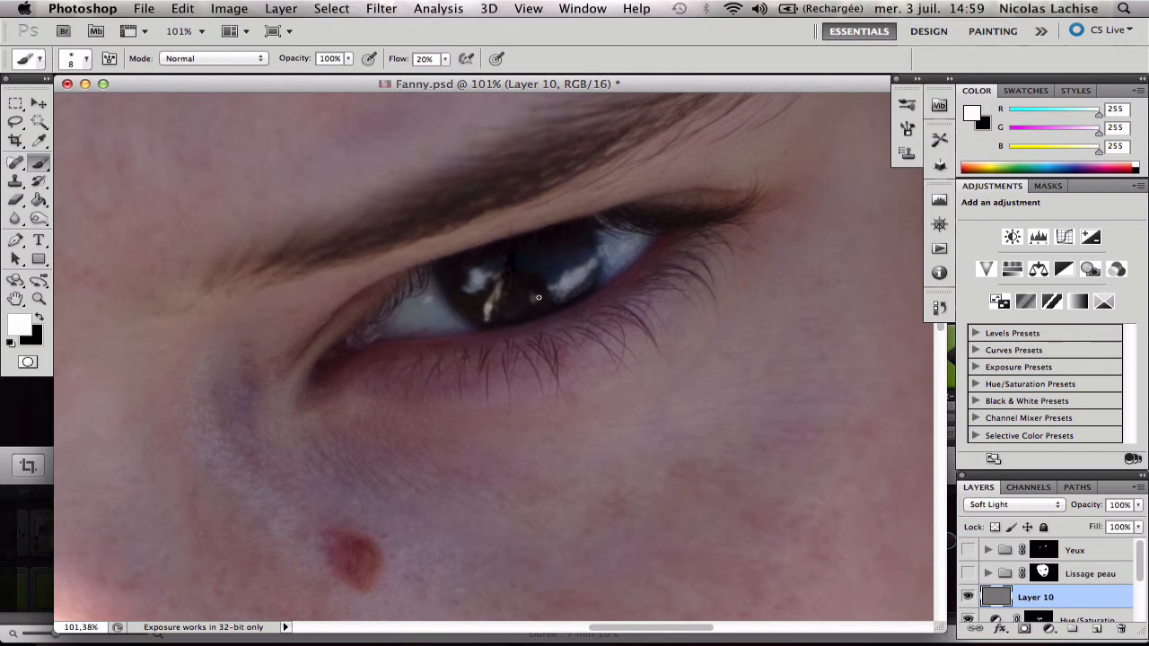
left_click_drag(416, 322, 628, 344)
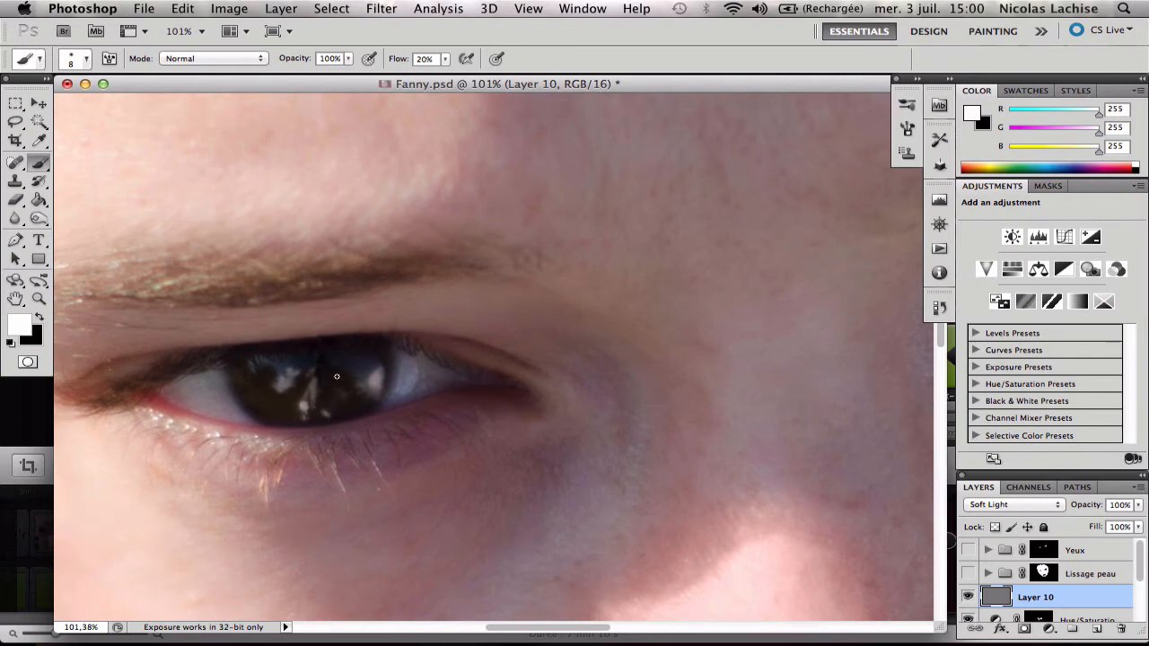
Step: Lower the brush flow to 15% and build up the white highlights in both irises
left_click_drag(399, 59, 394, 67)
mouse_move(356, 368)
left_mouse_down()
mouse_move(366, 367)
mouse_move(343, 359)
mouse_move(372, 362)
mouse_move(298, 368)
left_mouse_up()
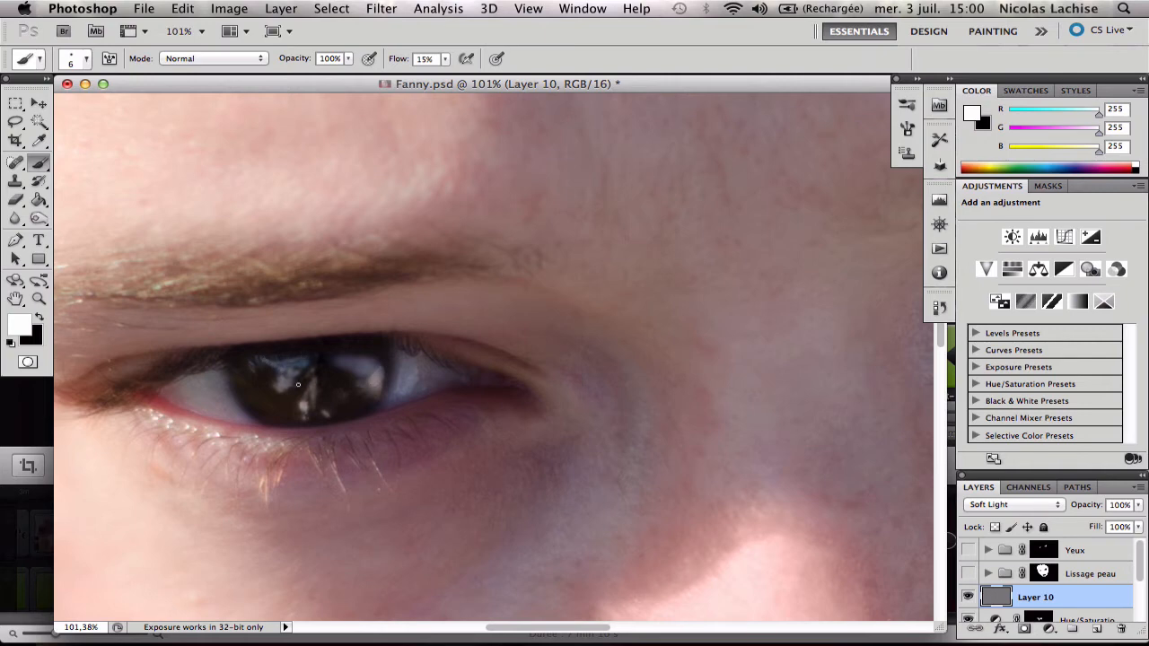
scroll(546, 377, "right", 15)
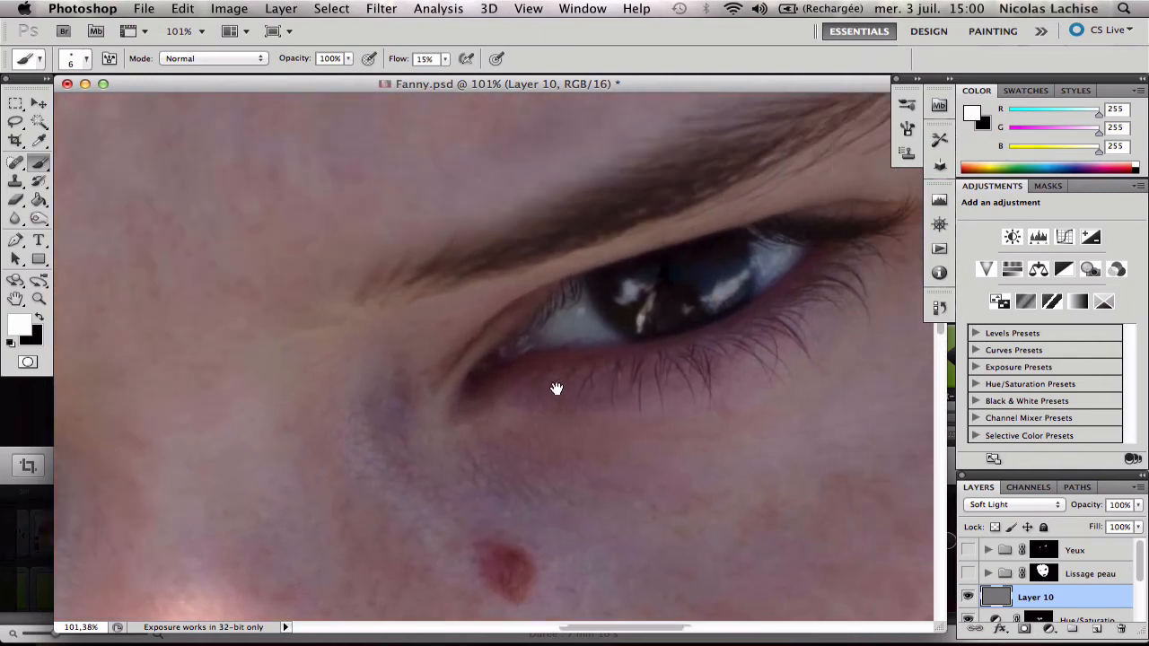
left_click_drag(657, 308, 666, 308)
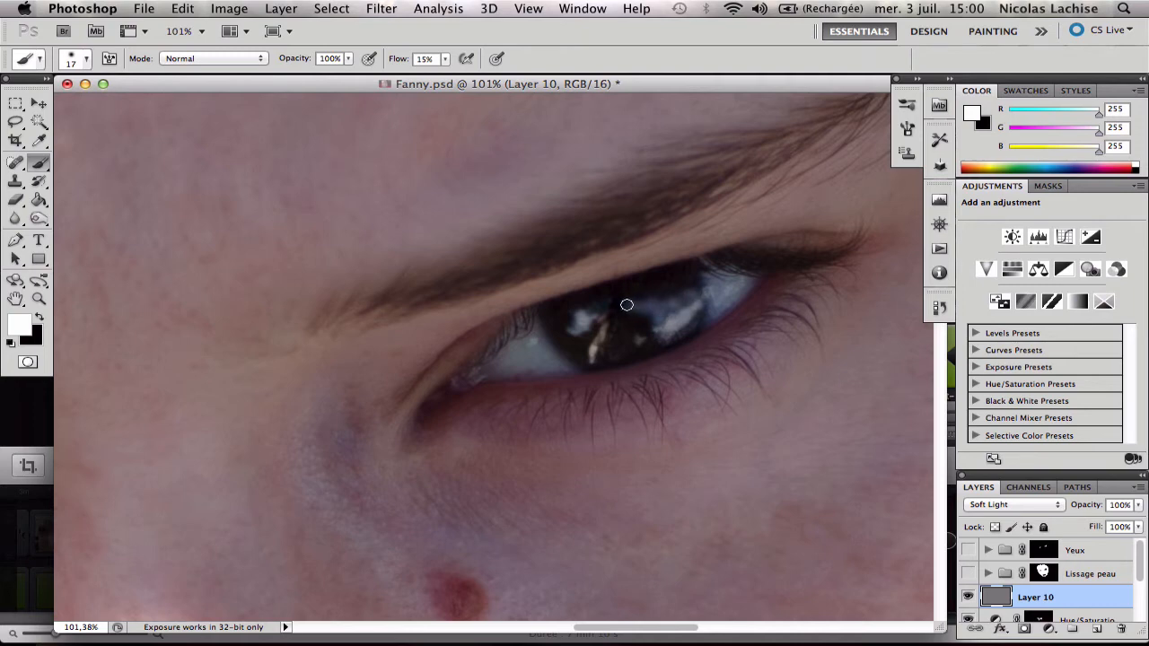
Step: Reduce the brush to 8 px and darken the dark areas of both irises with black at 20% flow
key("bracketleft")
key("bracketleft")
key("bracketleft")
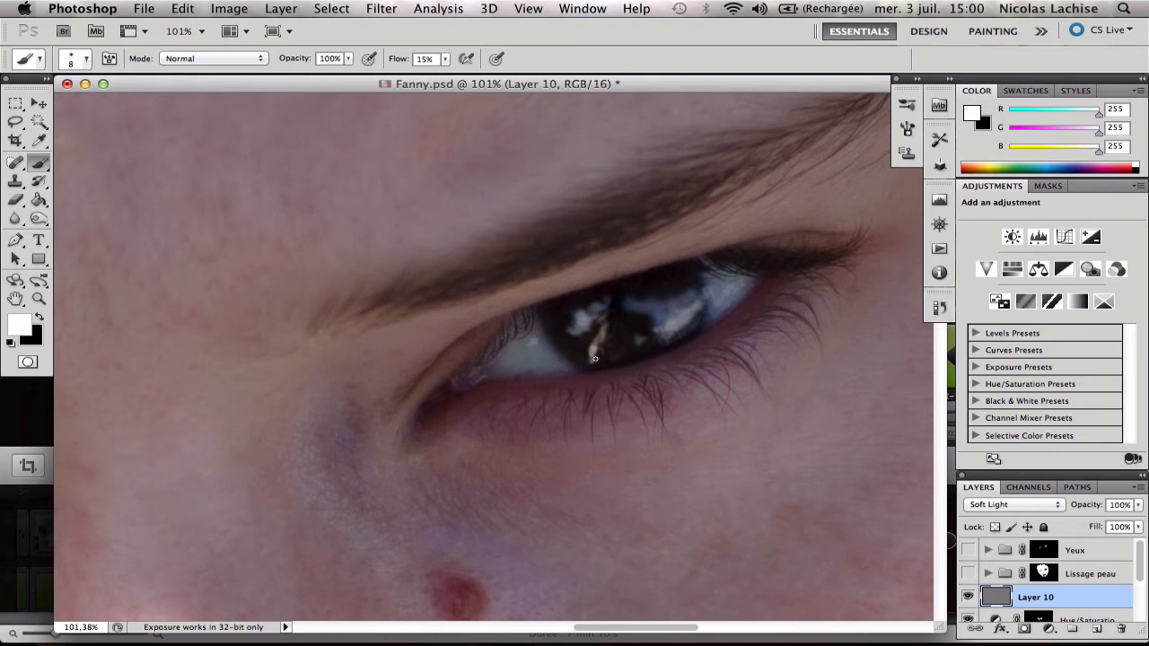
key("x")
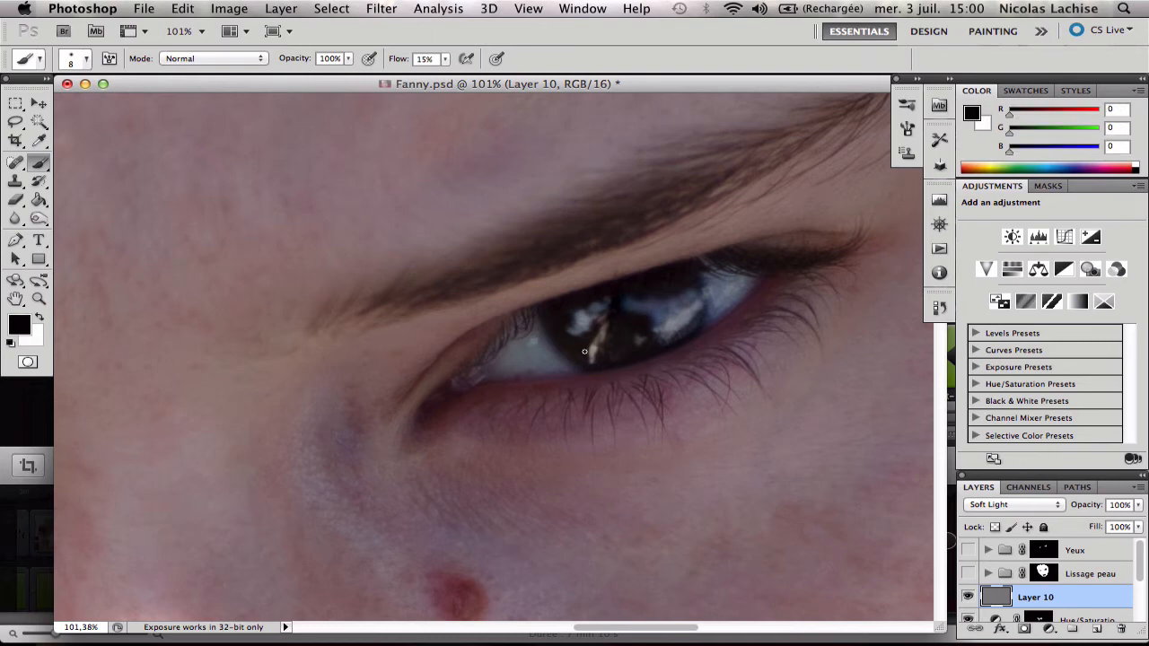
key("shift+2")
right_click(574, 349)
key("Escape")
scroll(549, 348, "left", 15)
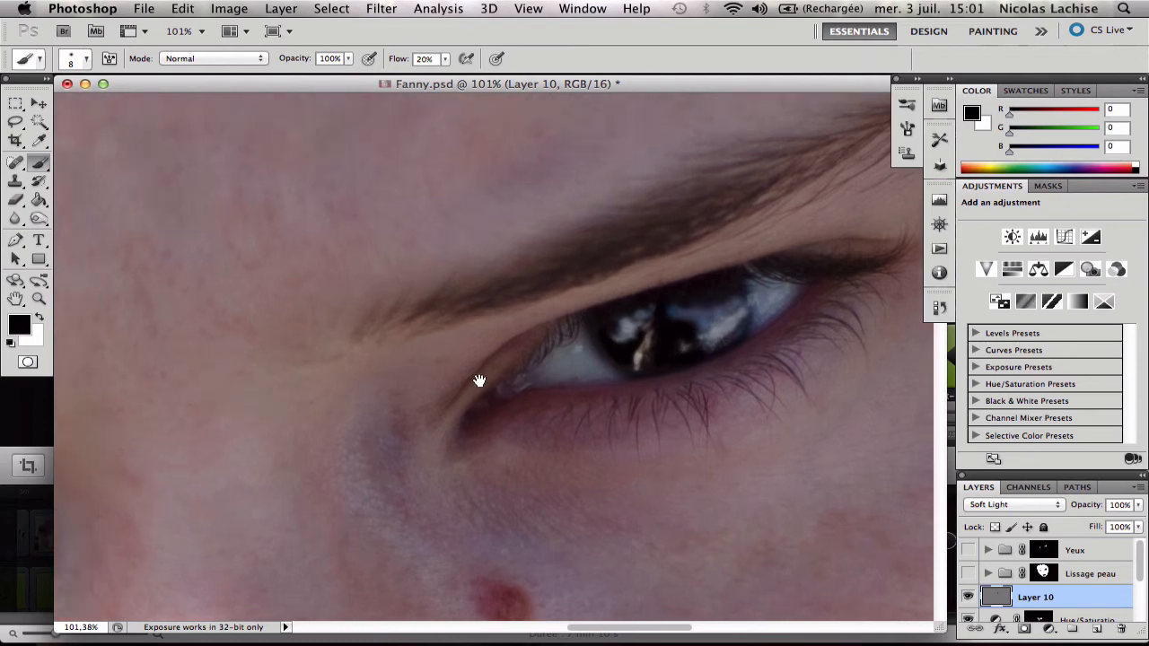
scroll(500, 331, "left", 3)
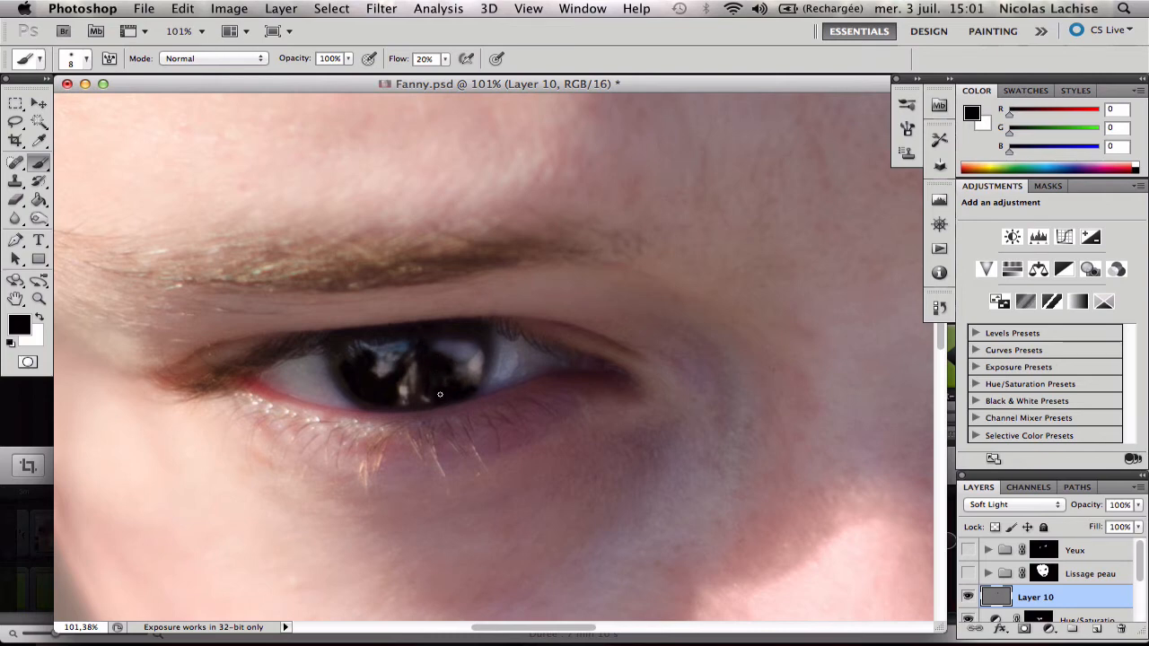
Step: Compare the whole portrait with and without the dodge-and-burn layer, Layer 10
key("super+0")
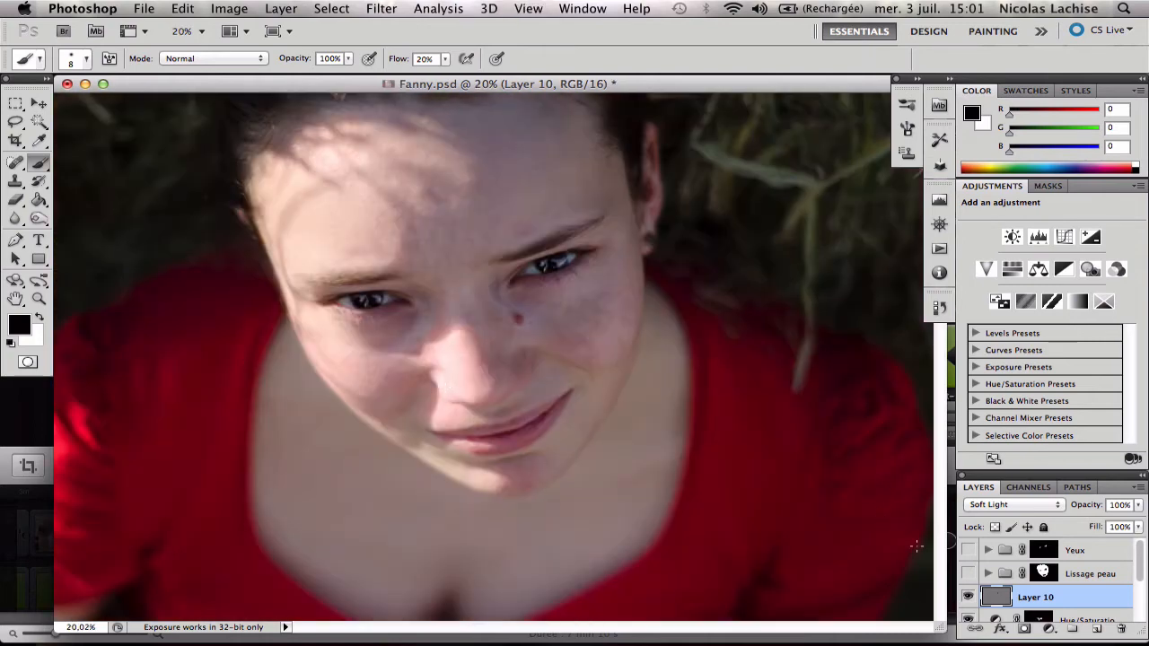
left_click(967, 597)
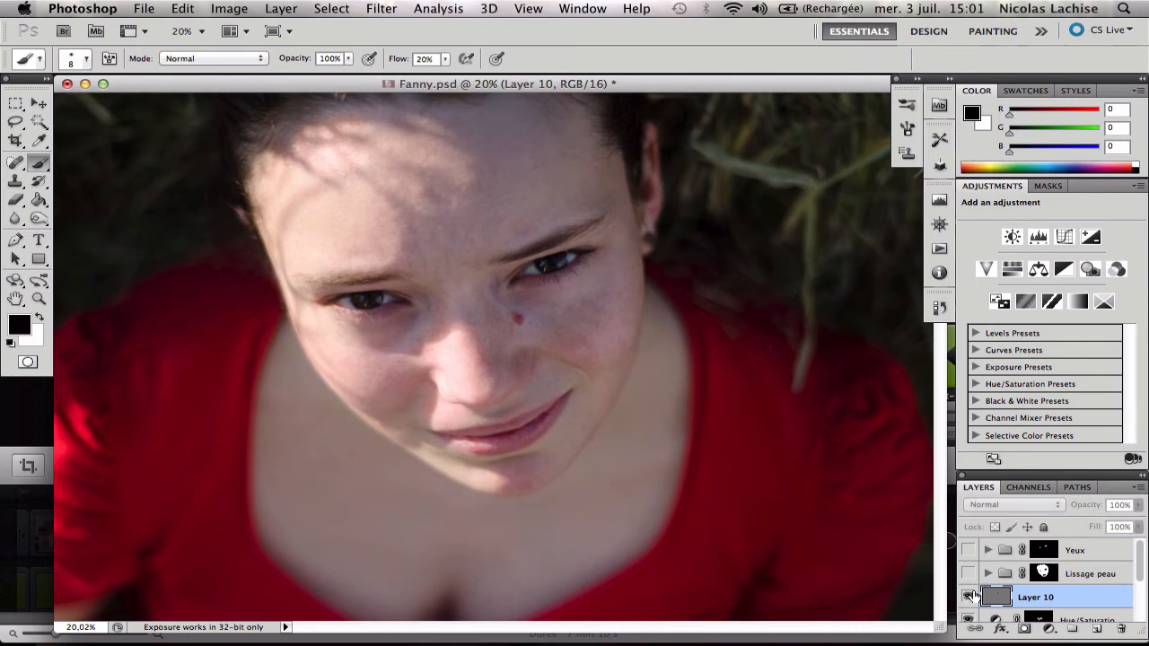
left_click(969, 597)
left_click(969, 597)
left_click(969, 597)
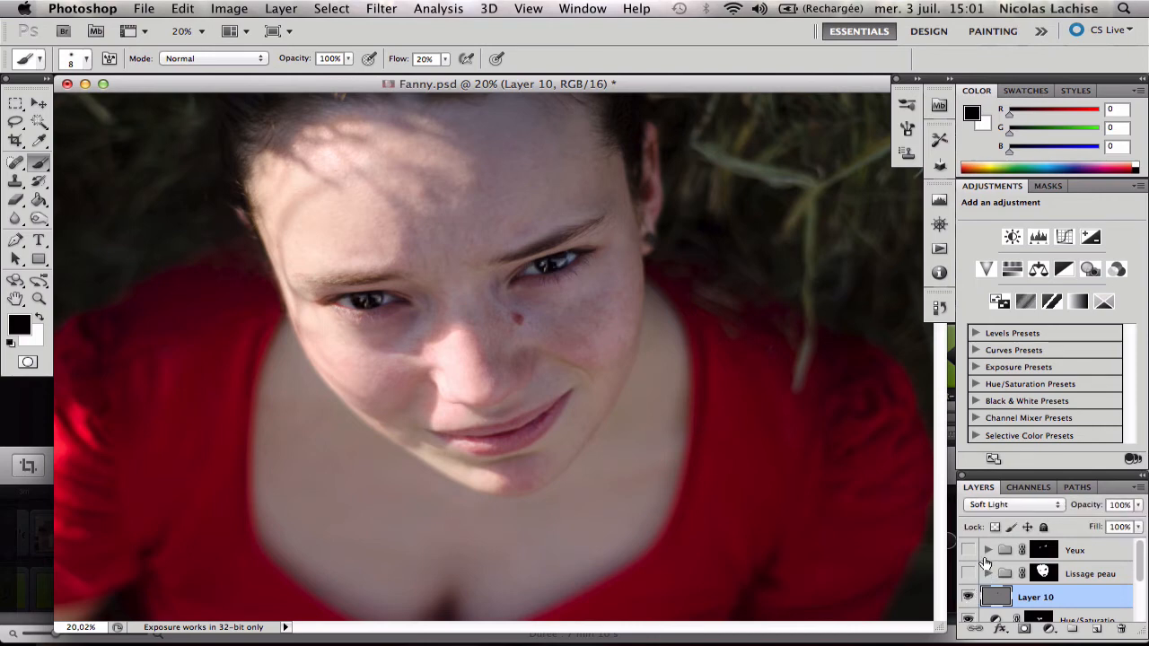
Step: Examine the layers inside the Yeux group, including Layer 5, and return to Layer 10
left_click(988, 550)
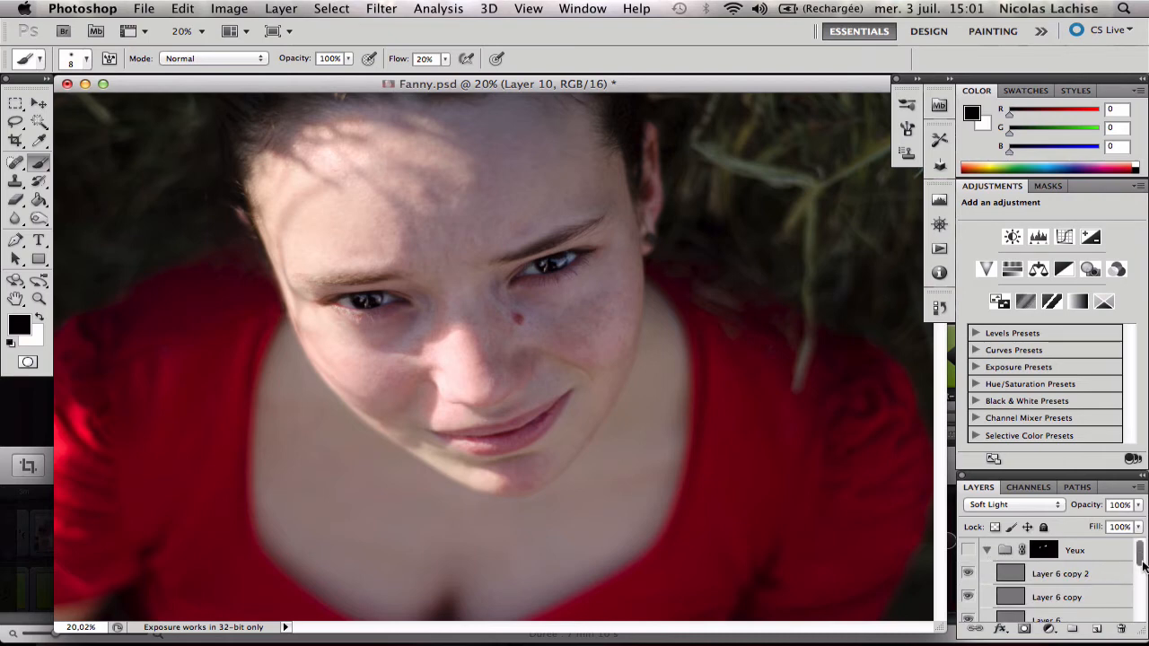
left_click_drag(1139, 554, 1138, 579)
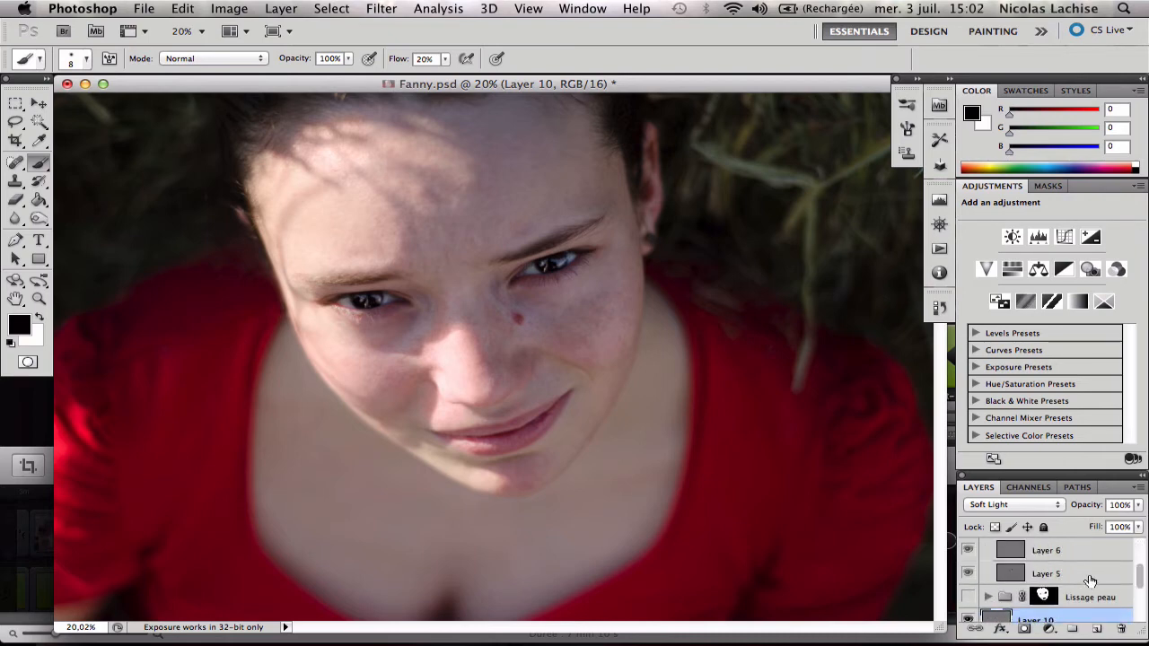
left_click(1092, 575)
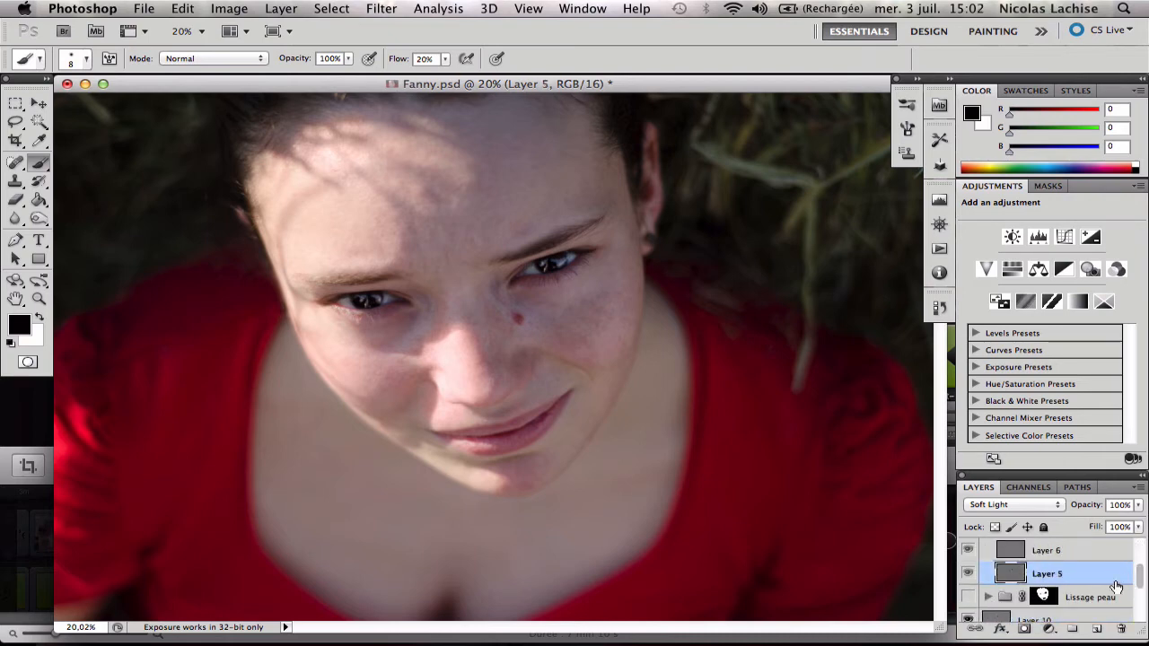
left_click_drag(1140, 573, 1143, 548)
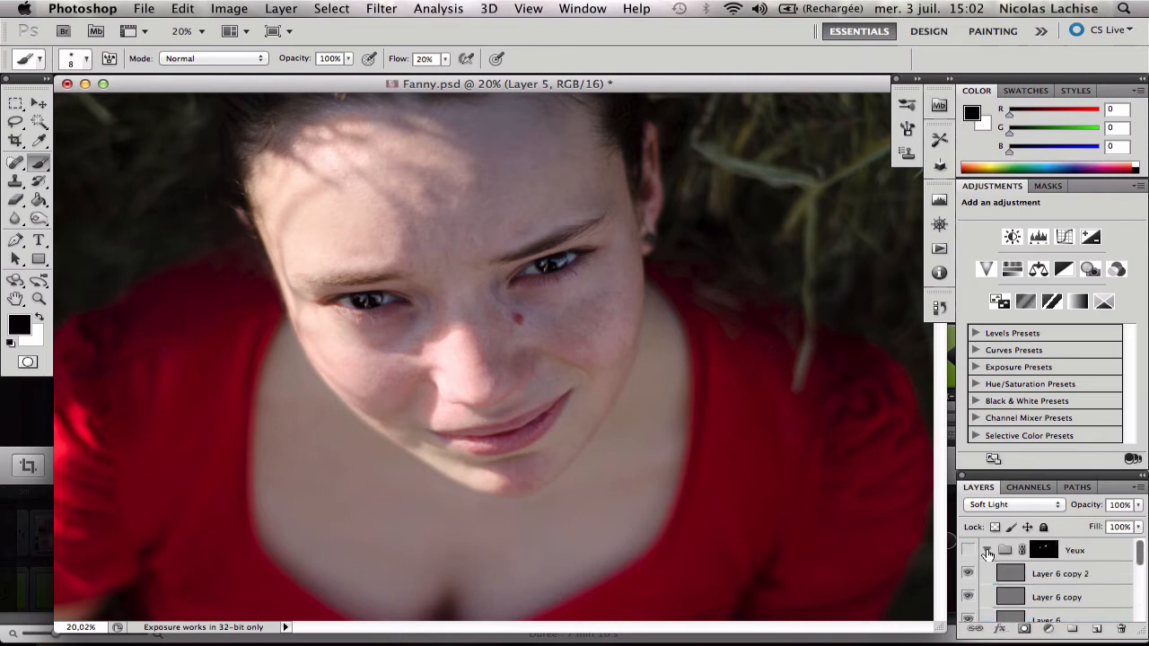
left_click(987, 551)
left_click(1077, 600)
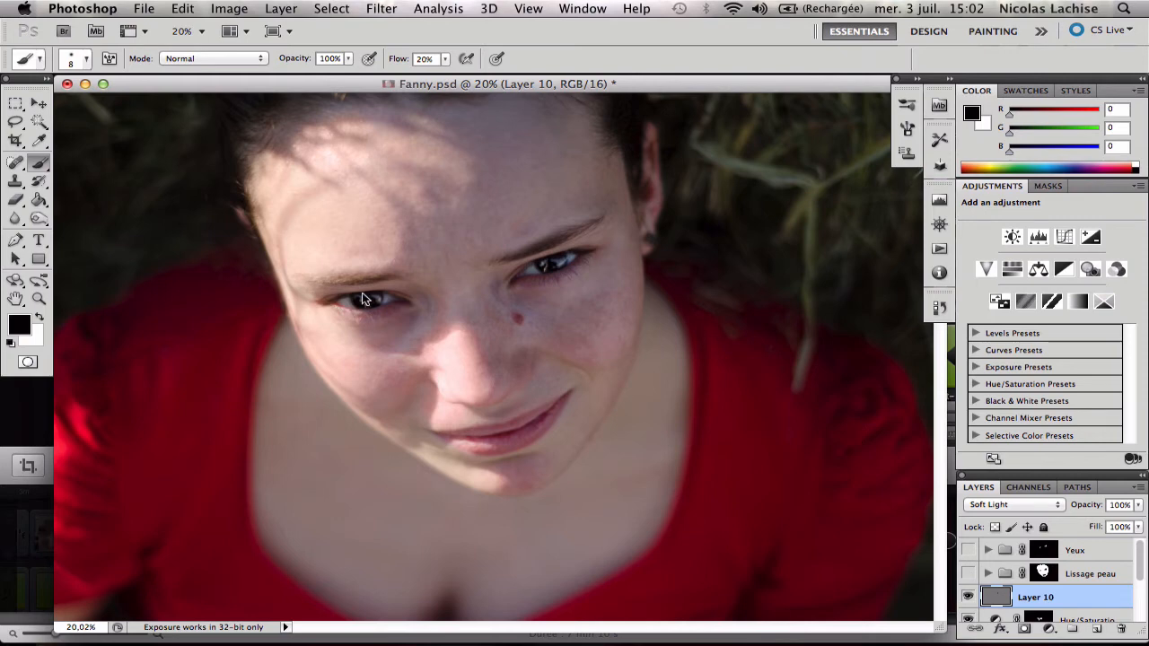
Step: Stamp all visible layers into a new merged layer directly above Layer 10 and check it on its own
key("z")
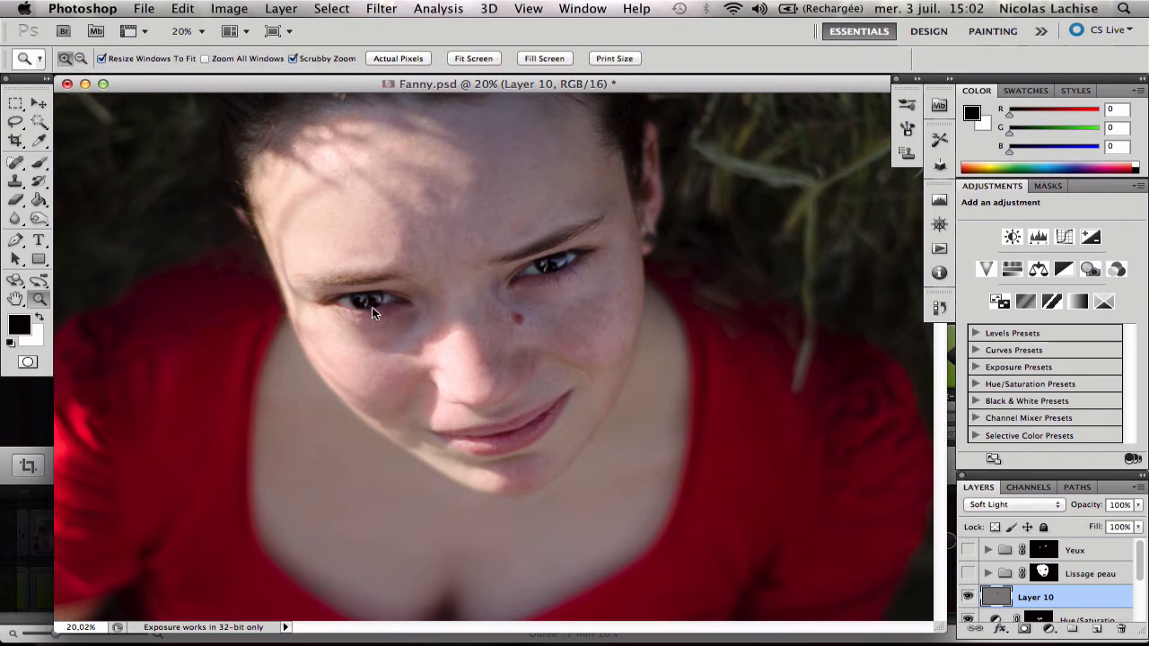
left_click_drag(379, 311, 441, 307)
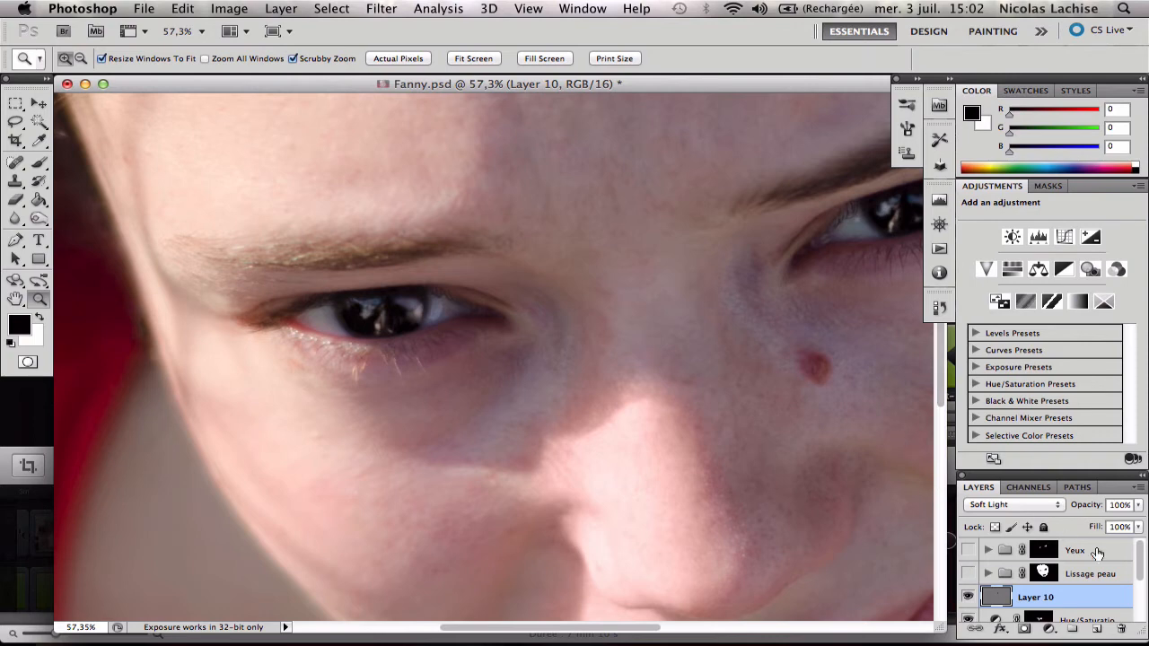
mouse_move(1142, 558)
left_mouse_down()
mouse_move(1143, 607)
mouse_move(1139, 558)
left_mouse_up()
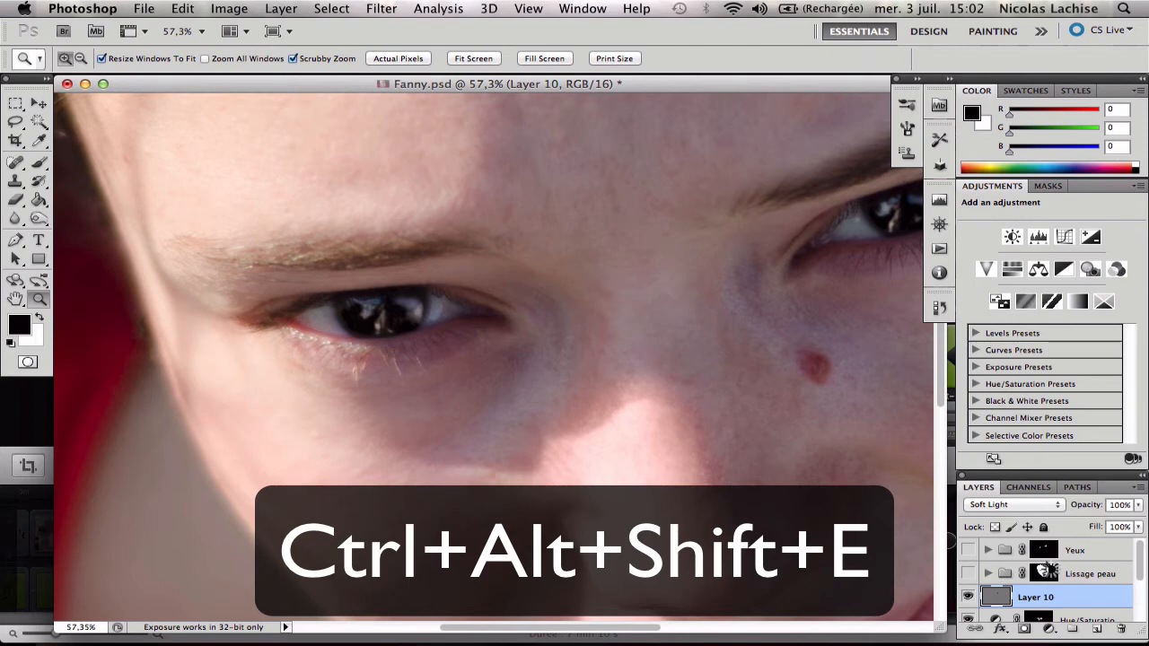
key("ctrl+alt+shift+e")
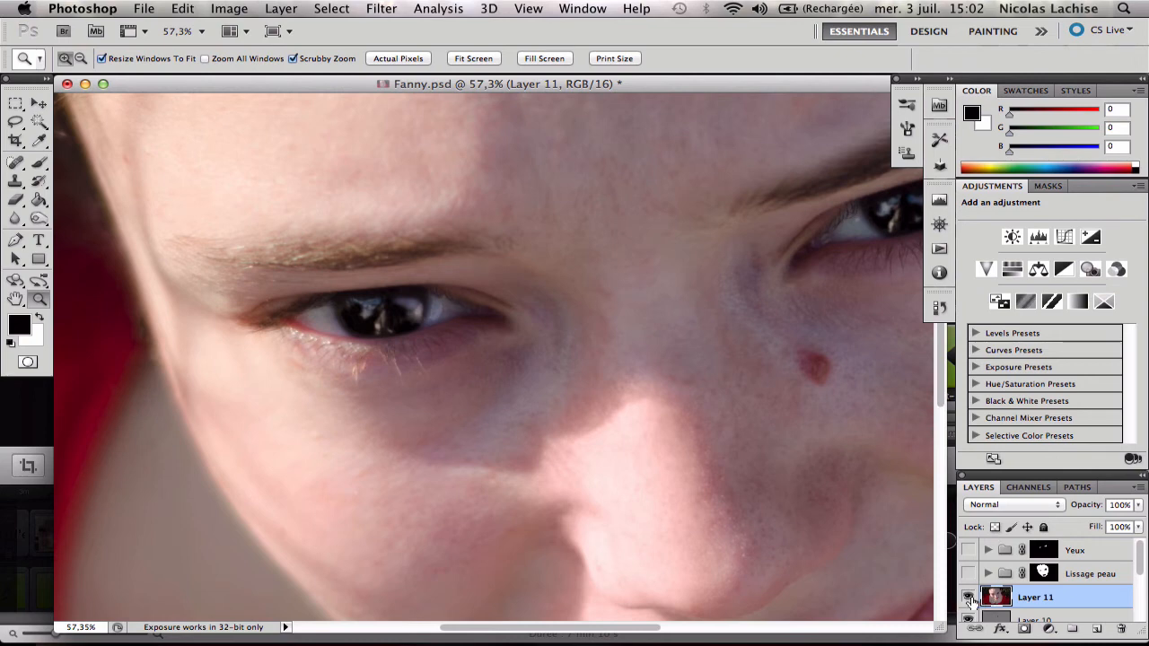
left_click(968, 598, "alt")
left_click(968, 598, "alt")
Step: Apply a High Pass filter with a radius of 1.3 pixels to the merged layer
left_click(382, 8)
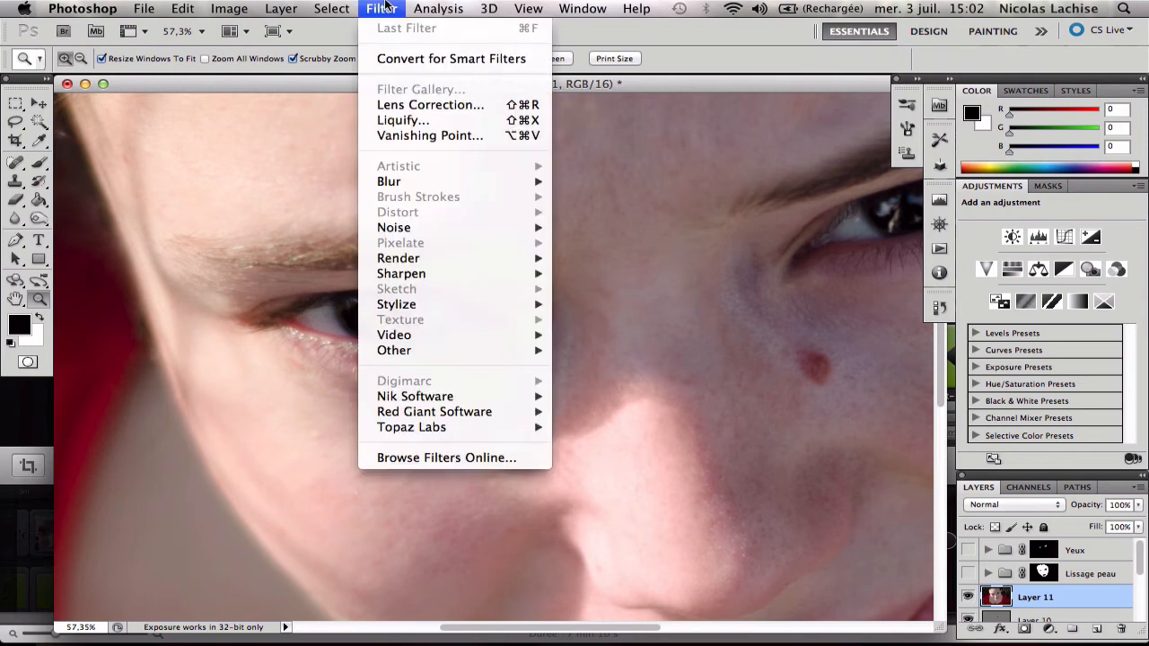
mouse_move(451, 354)
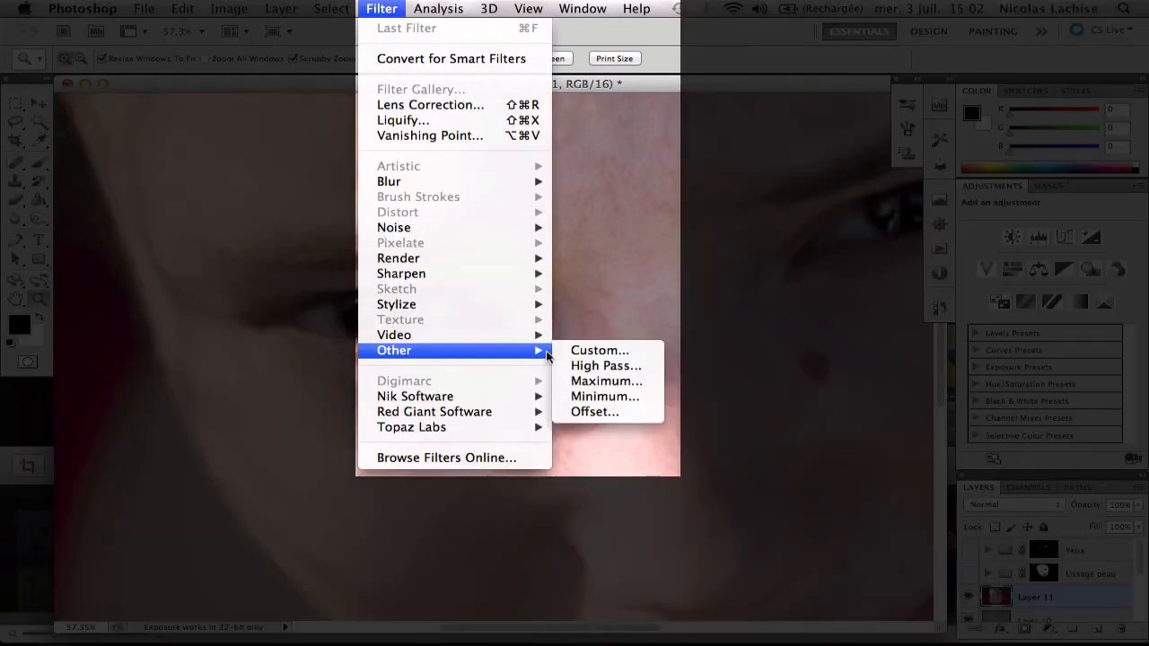
left_click(598, 367)
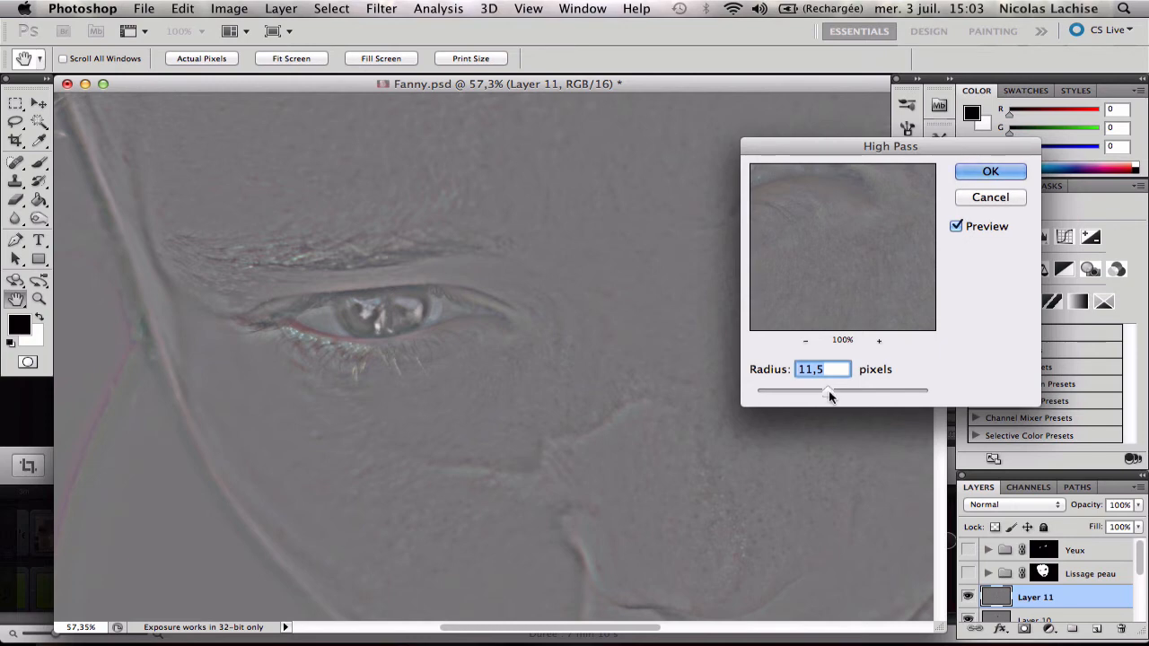
left_click_drag(829, 392, 770, 386)
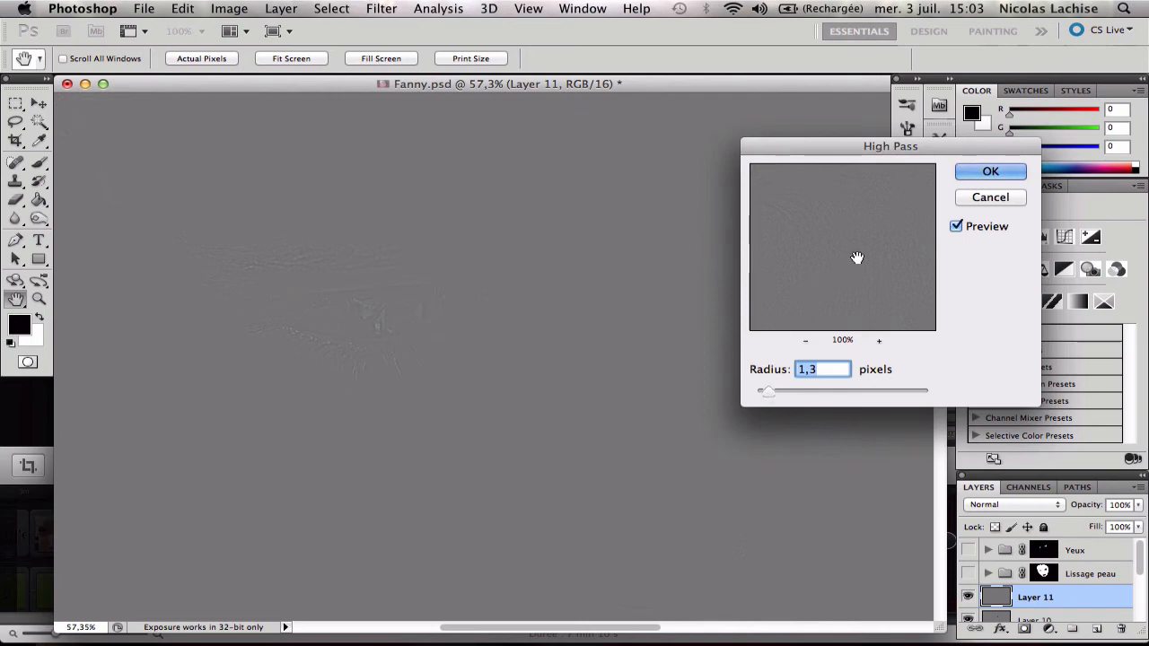
left_click(988, 172)
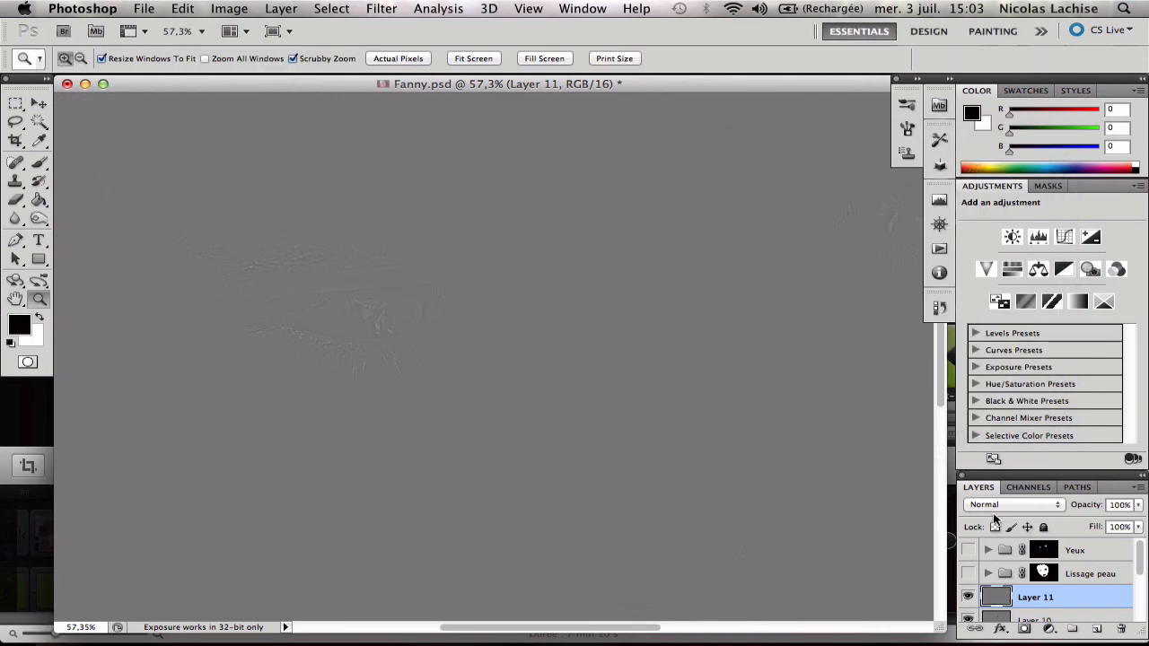
Step: Set the High Pass layer's blend mode to Overlay and compare the eyes with and without it
left_click(1006, 509)
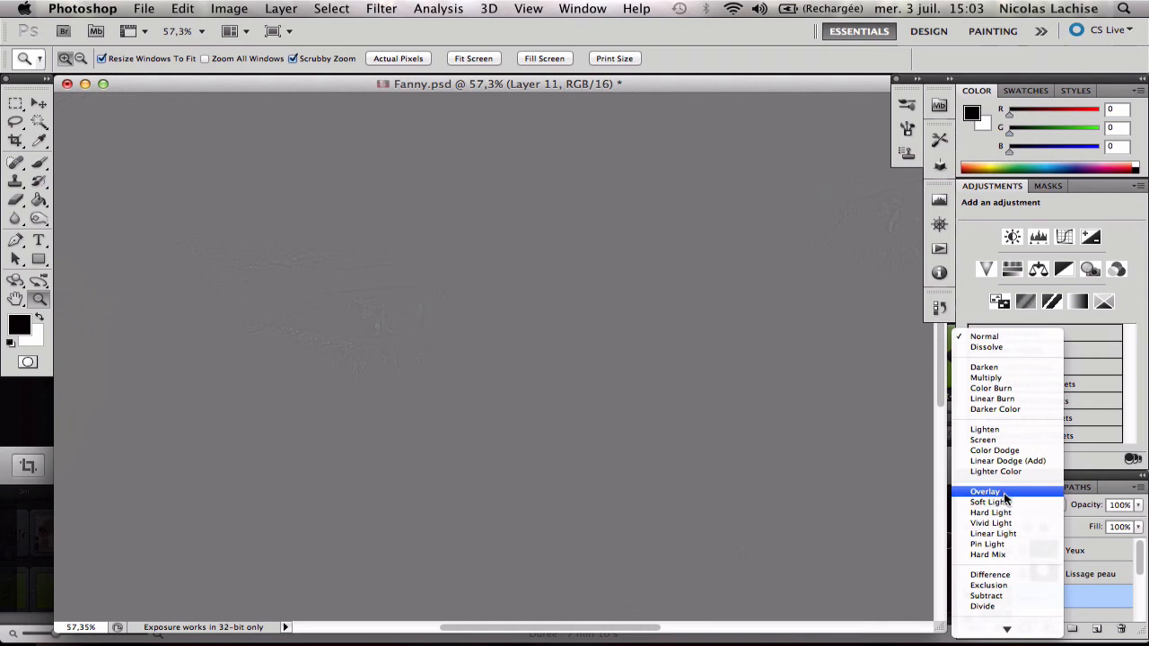
left_click(1003, 493)
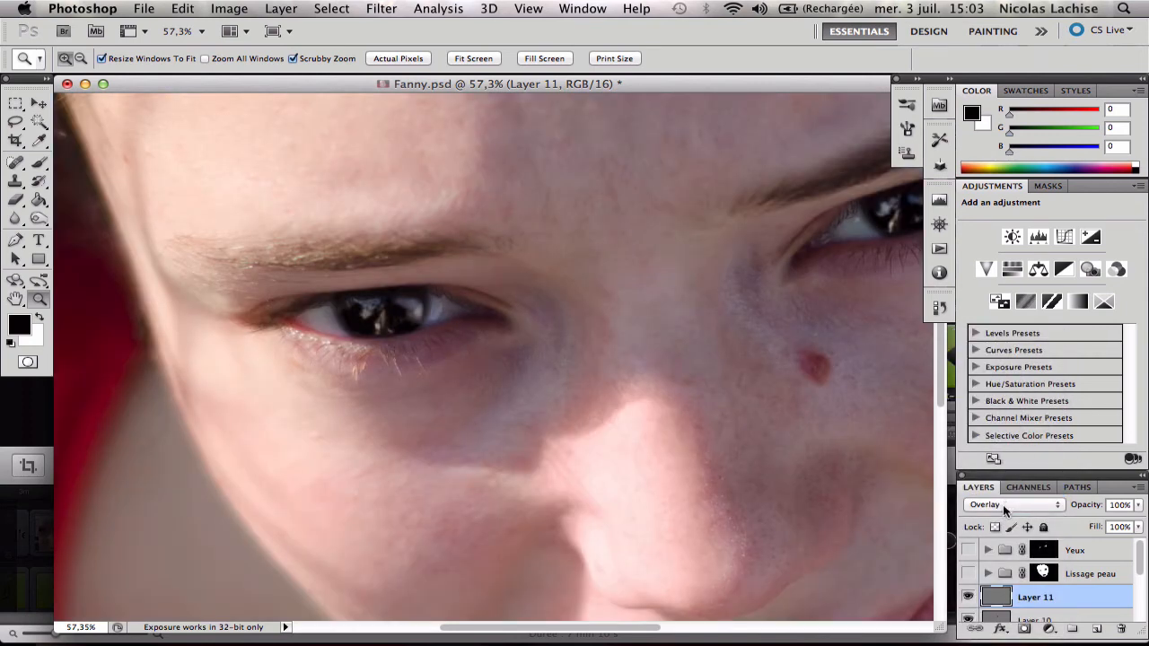
left_click(969, 597)
left_click(968, 596)
left_click(968, 595)
Step: Duplicate the Overlay High Pass layer three times to strengthen the sharpening
key("ctrl+j")
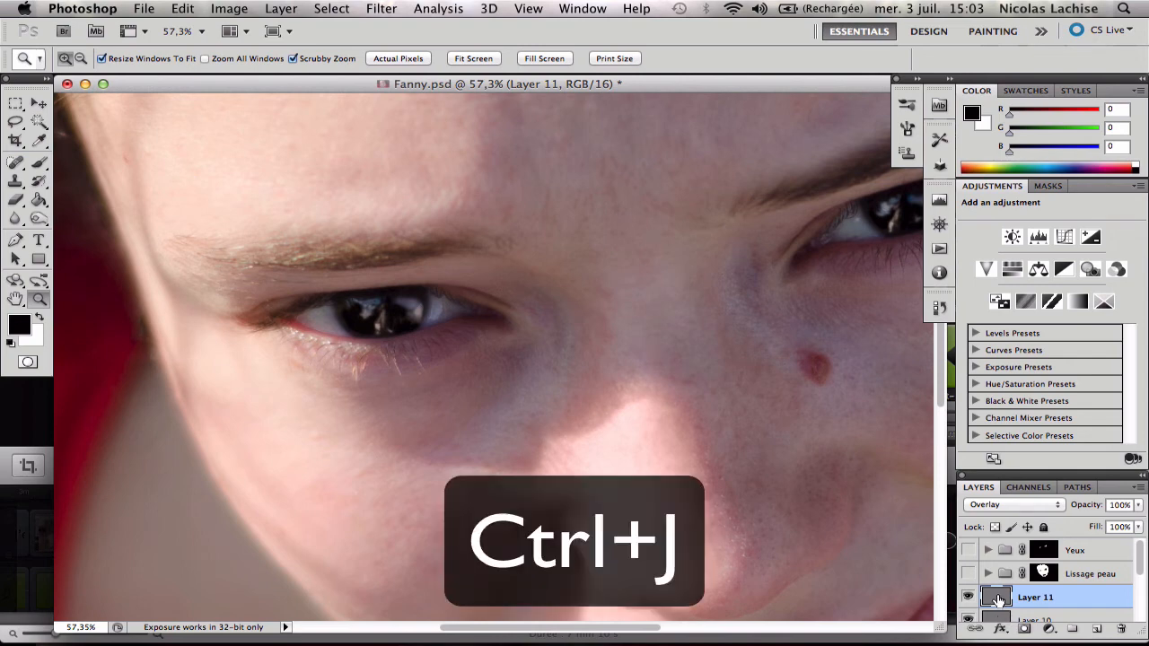
left_click_drag(1023, 597, 1097, 629)
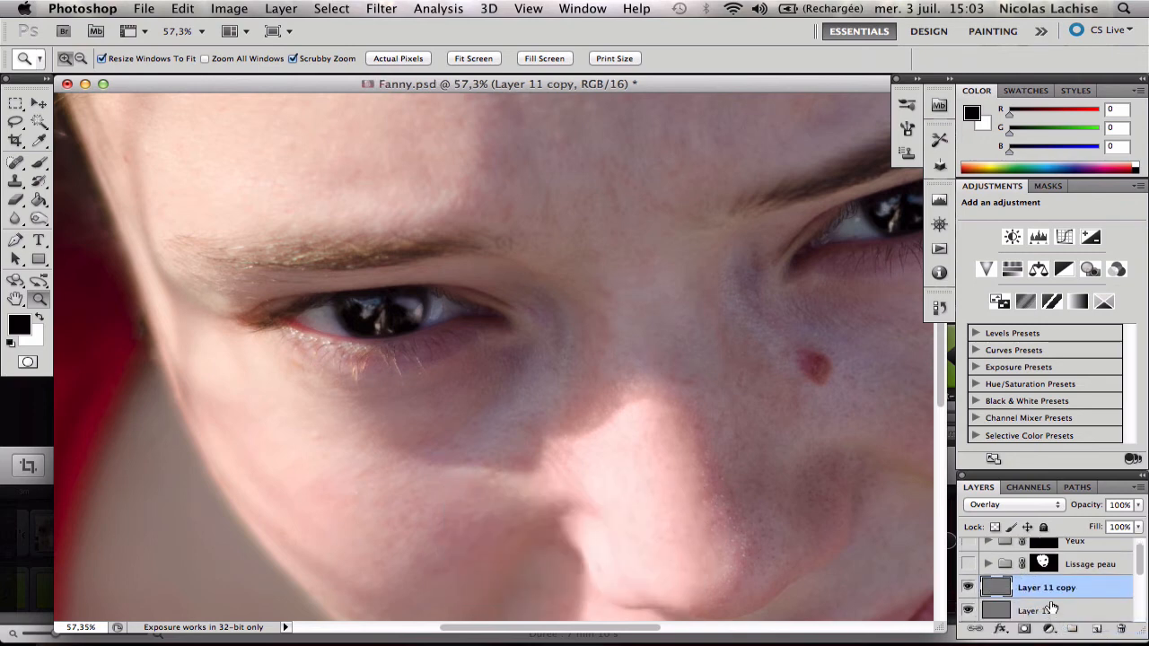
key("super+j")
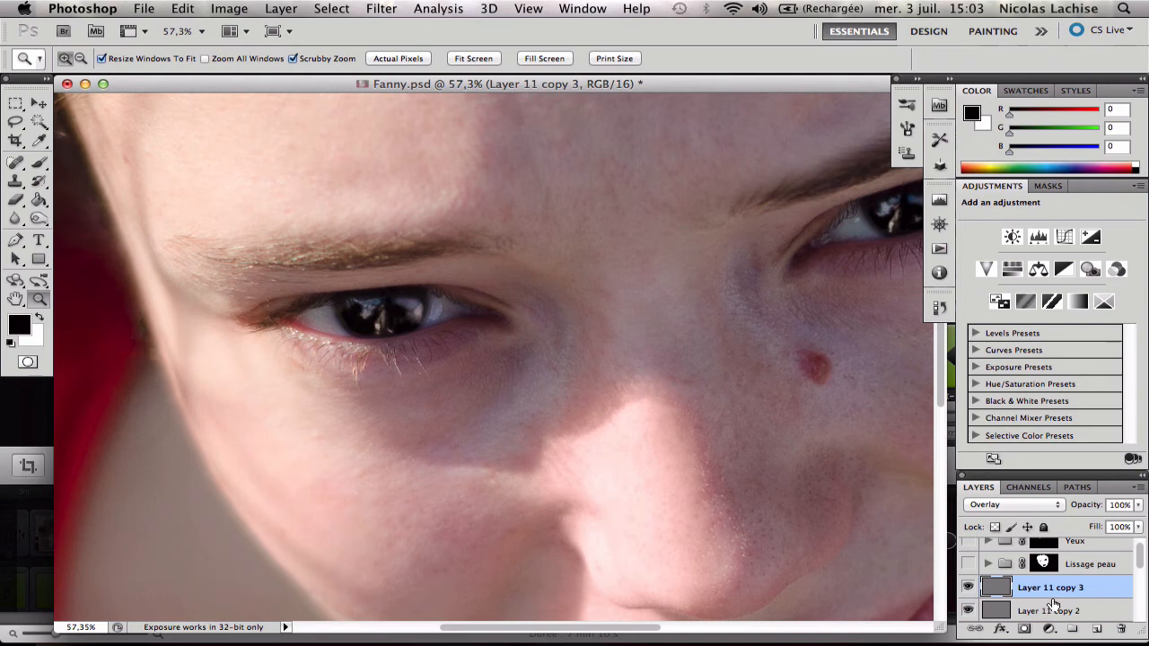
Step: Compare the full retouched portrait with the original Background layer shown alone
key("super+0")
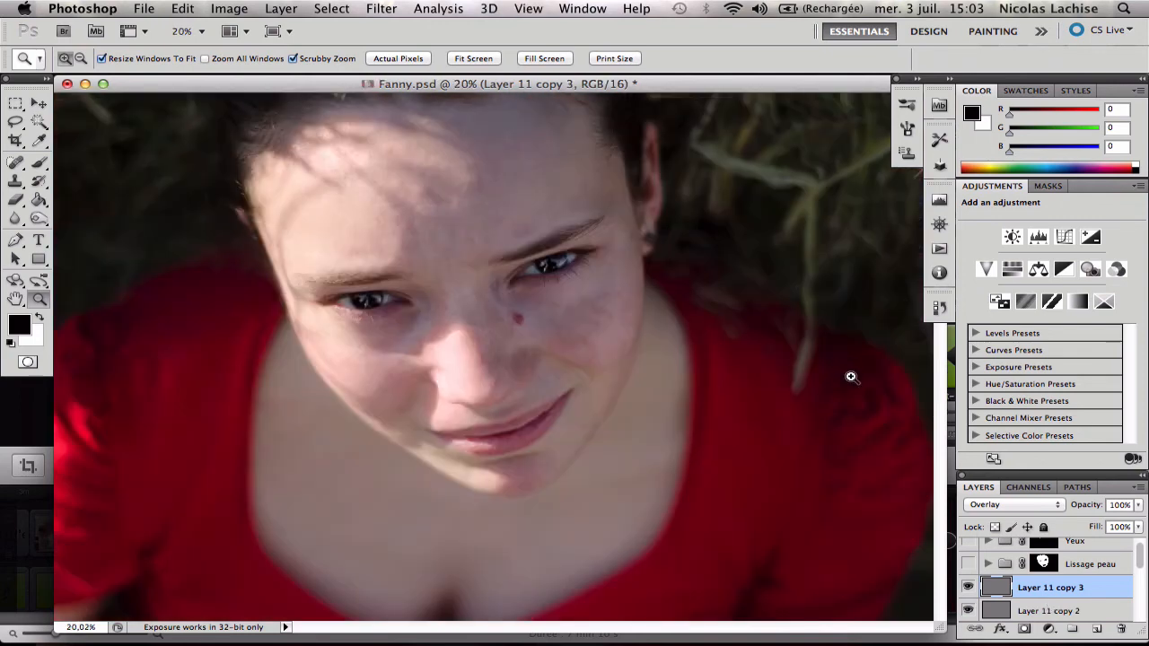
scroll(1142, 558, "down", 1)
left_click_drag(1142, 558, 1140, 608)
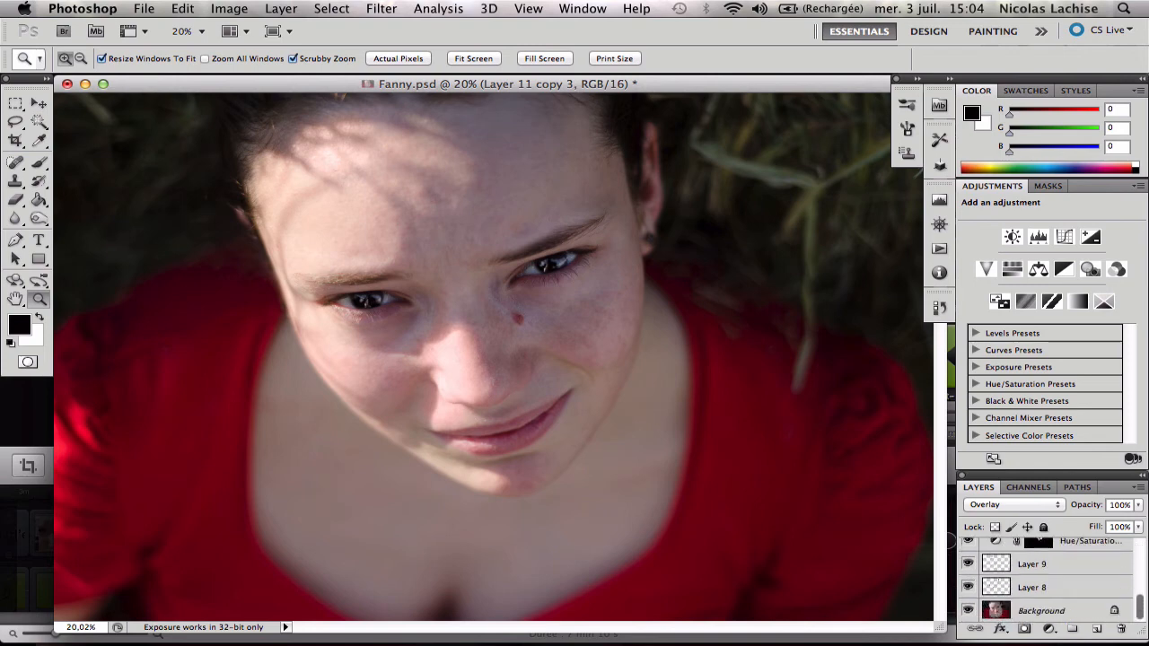
left_click(969, 610, "alt")
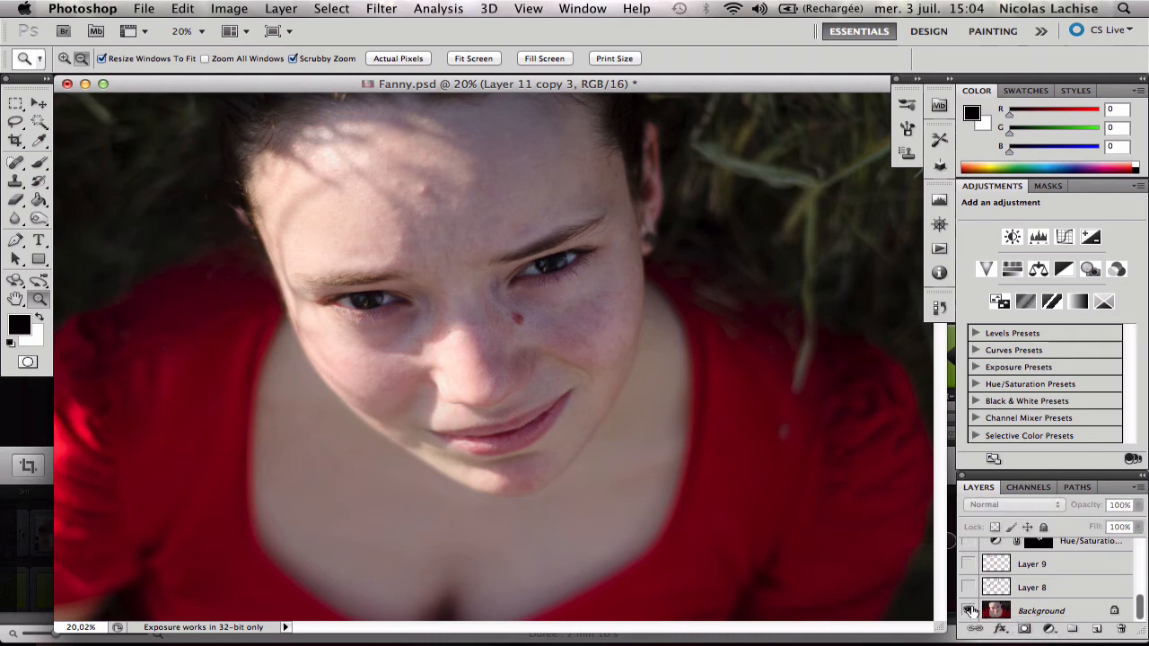
left_click(969, 610, "alt")
left_click(968, 610, "alt")
left_click(968, 610, "alt")
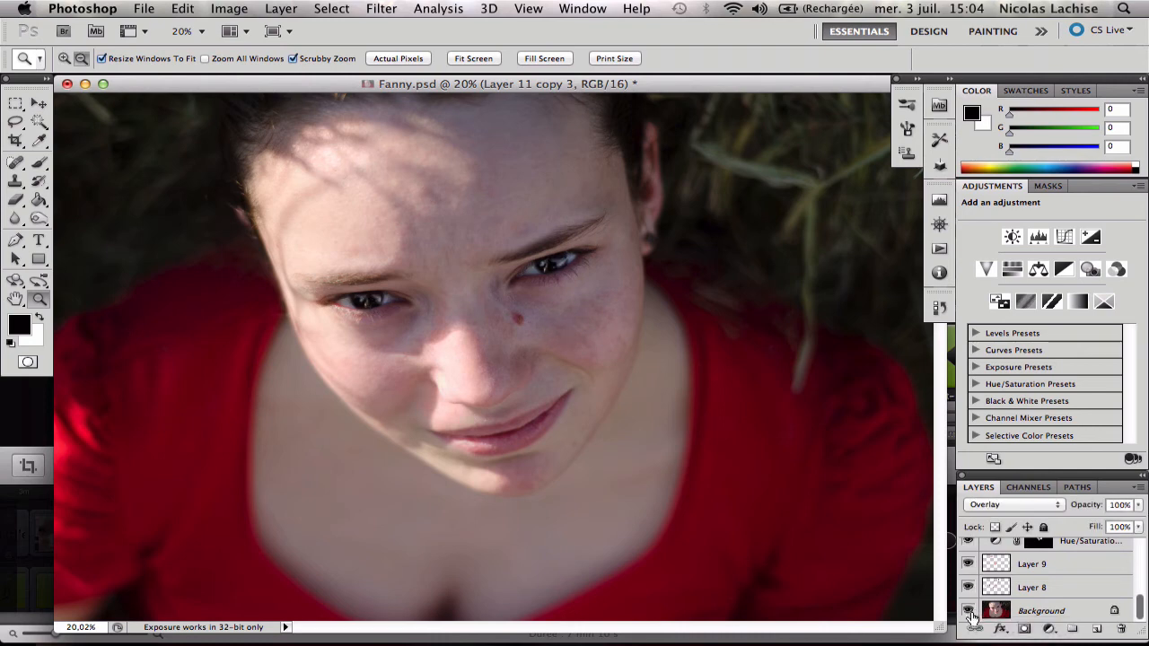
left_click(969, 613, "alt")
left_click(969, 612, "alt")
left_click_drag(1138, 607, 1142, 550)
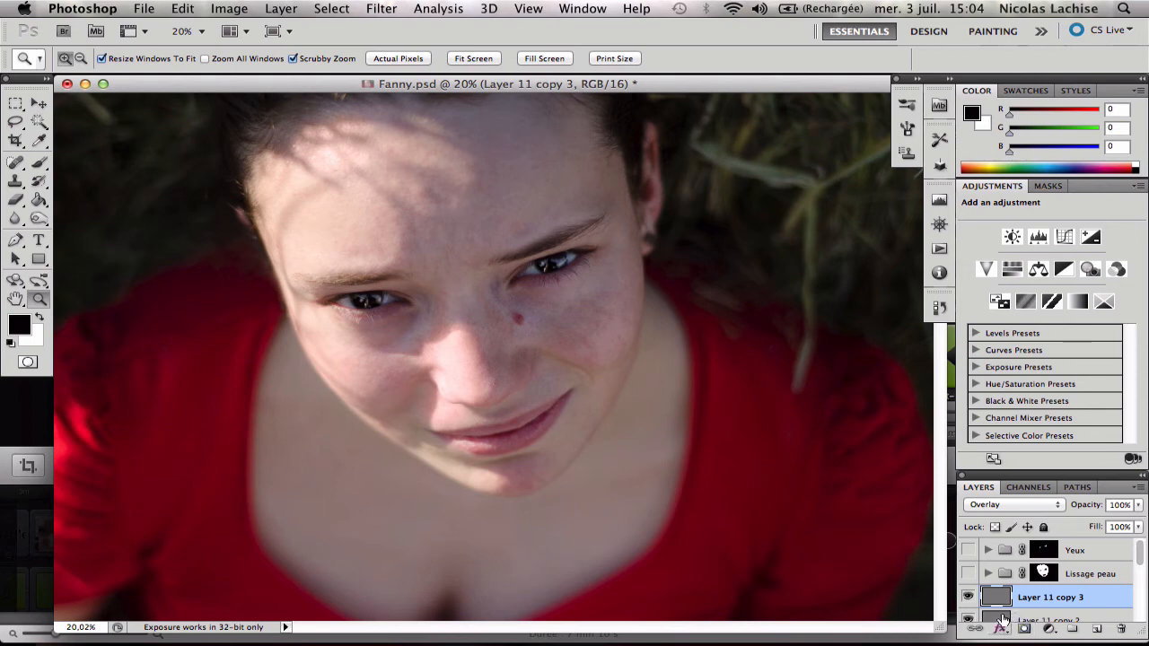
left_click_drag(1142, 555, 1021, 623)
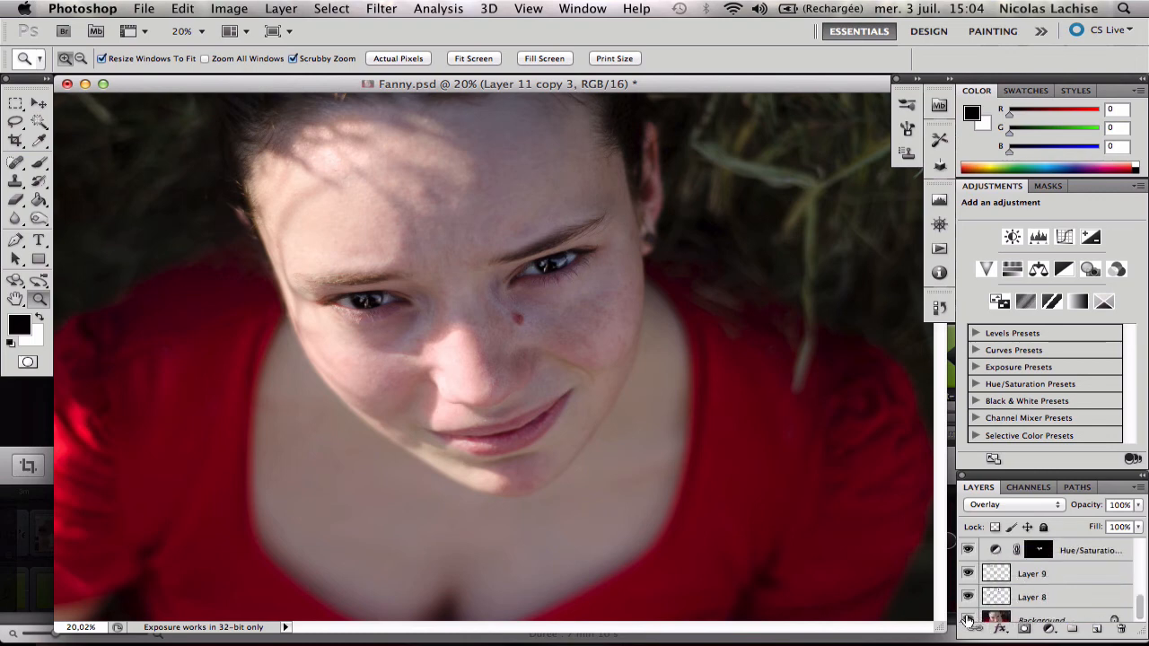
left_click(968, 619, "alt")
left_click(968, 619, "alt")
Step: Group the Overlay High Pass layers, Layer 11 and its three copies, into a new layer group
left_click_drag(1139, 604, 1141, 567)
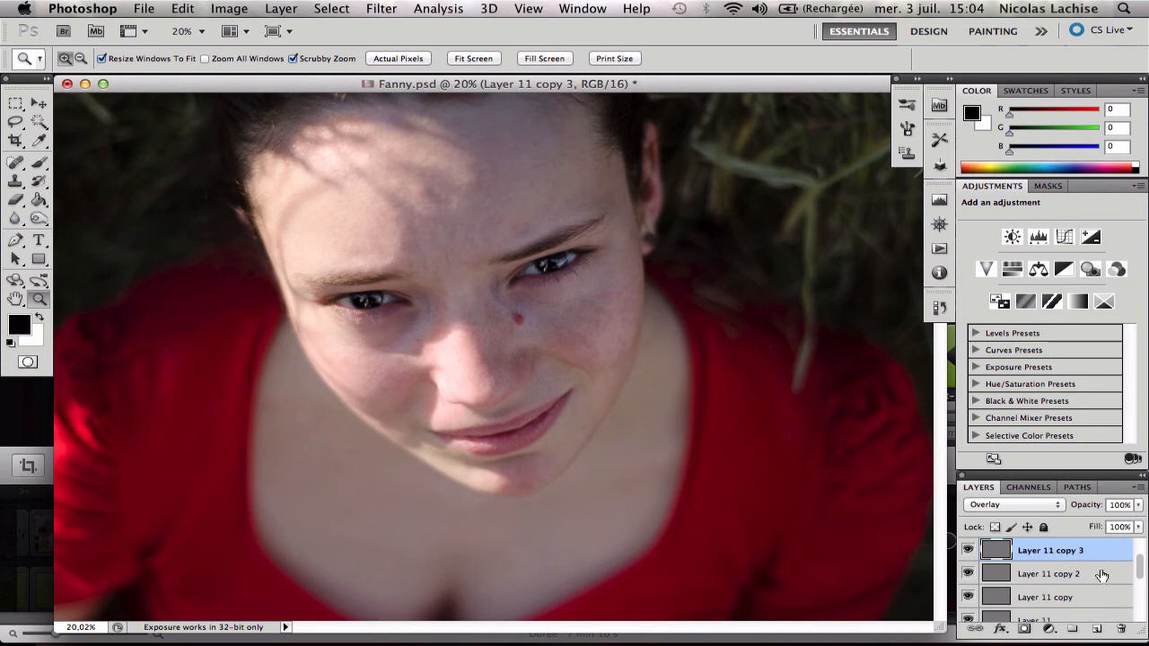
left_click(1102, 580, "shift")
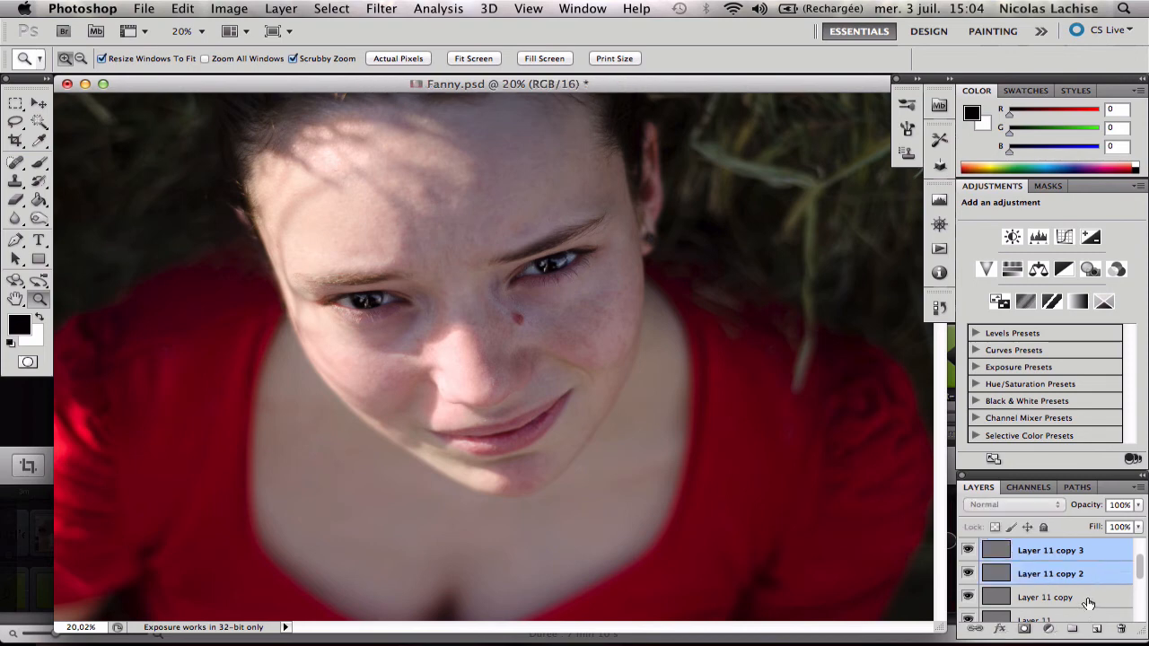
left_click(1084, 601, "shift")
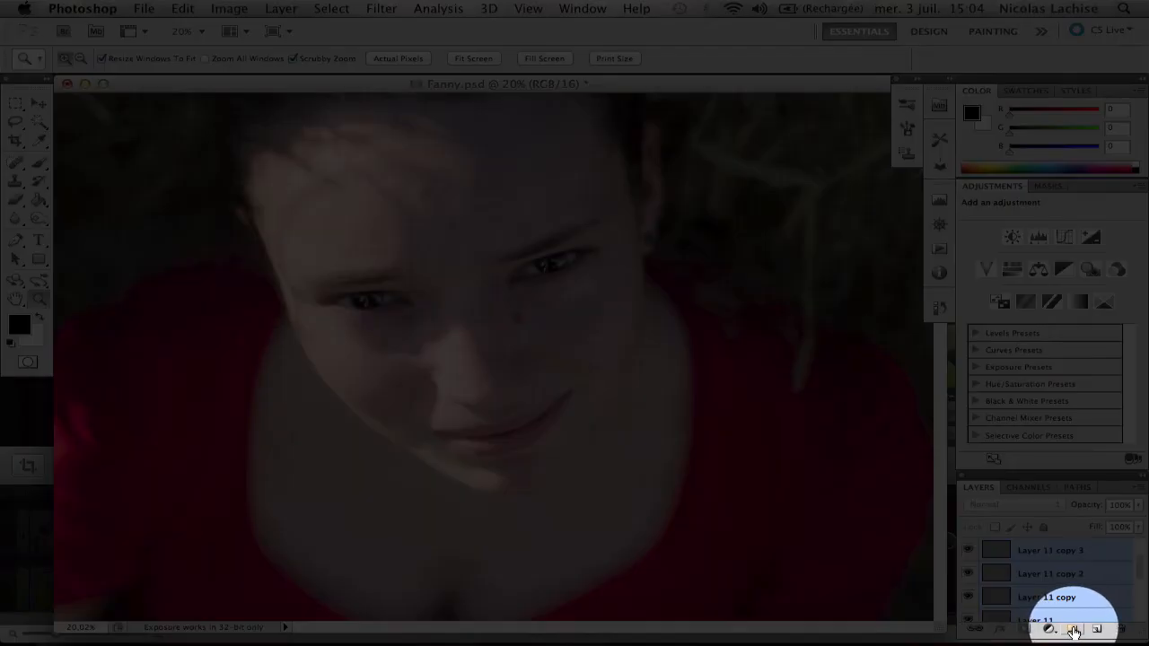
left_click(1074, 631)
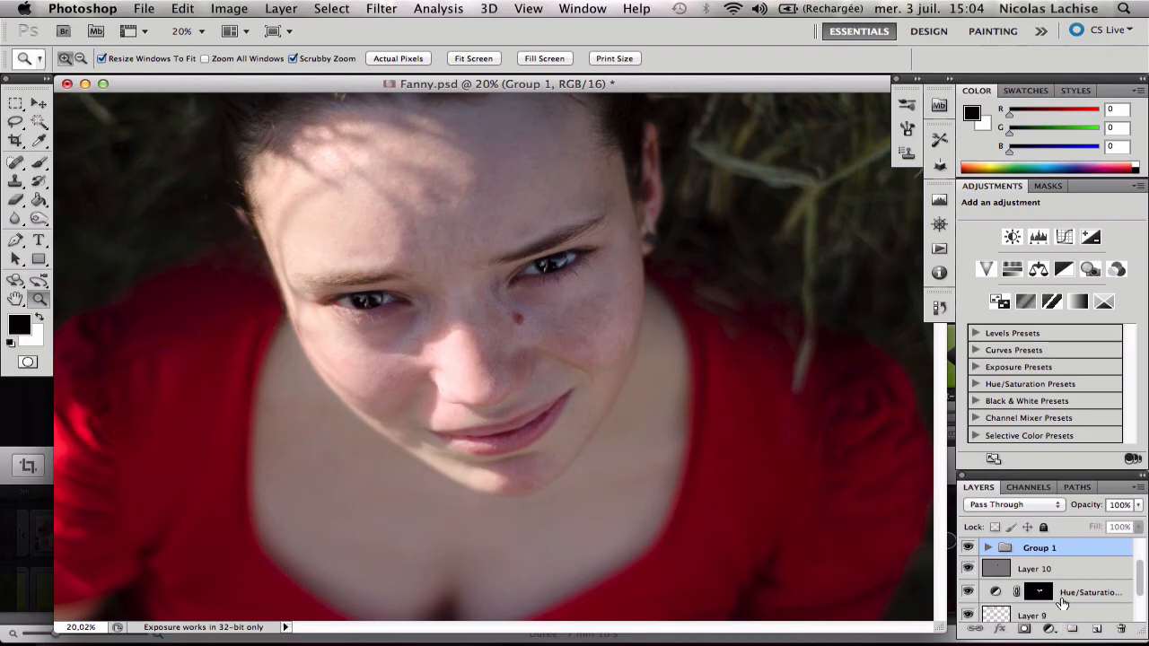
Step: Move the gray dodge-and-burn Layer 10 into Group 1 and check the group's contents
left_click(967, 569)
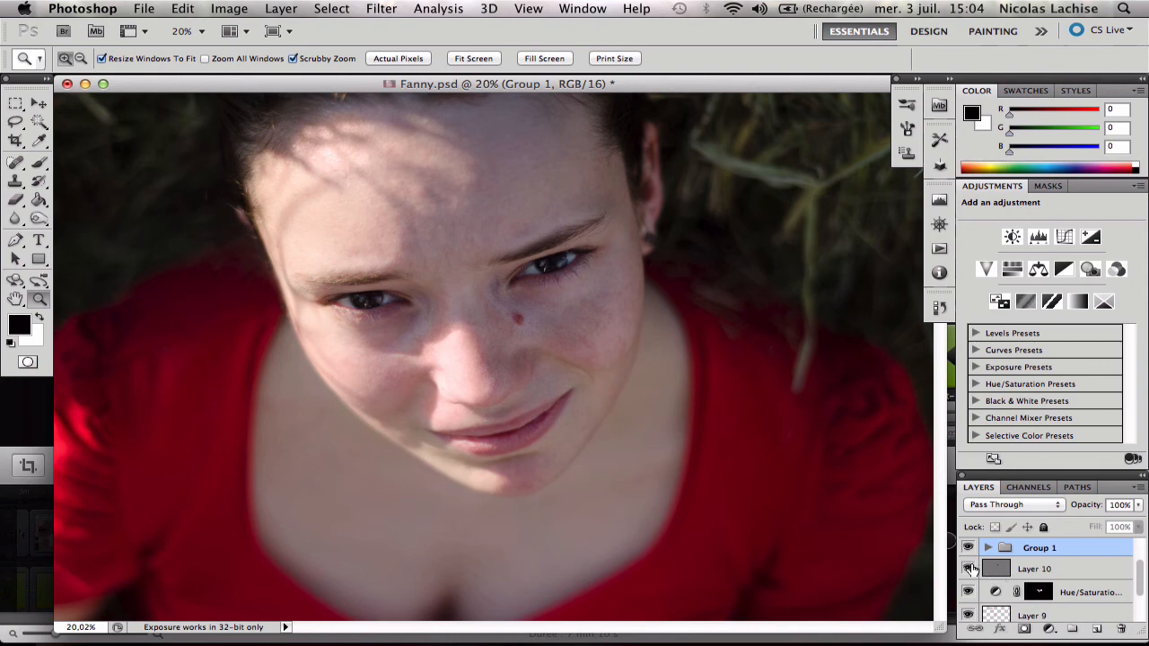
left_click_drag(1063, 571, 1069, 551)
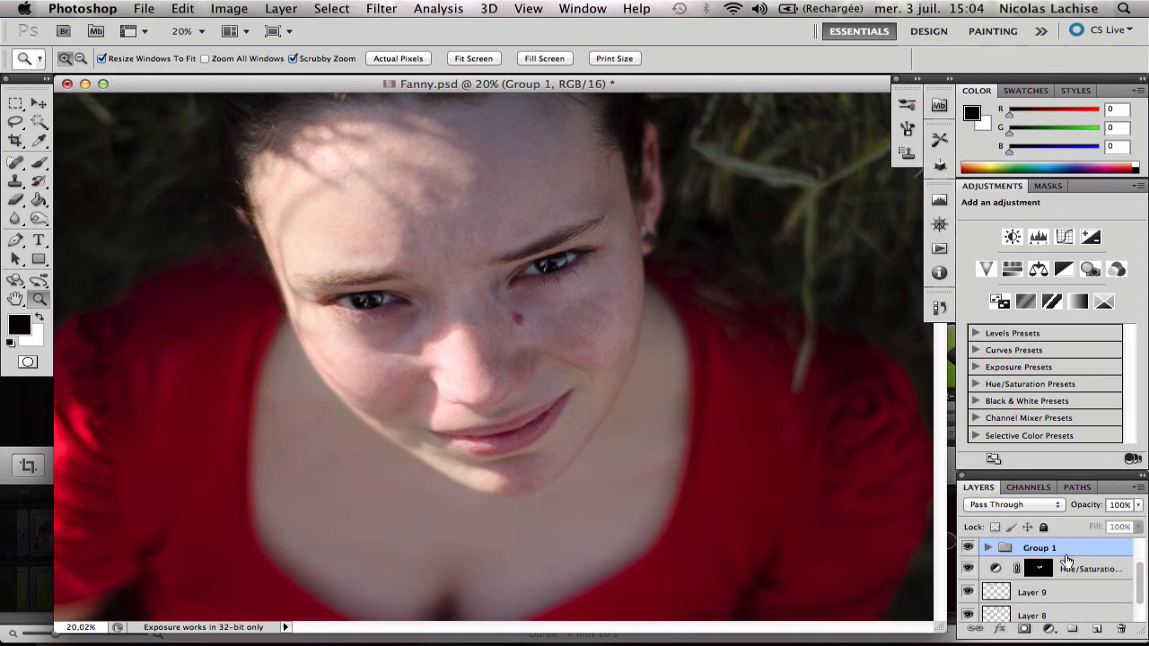
left_click(988, 549)
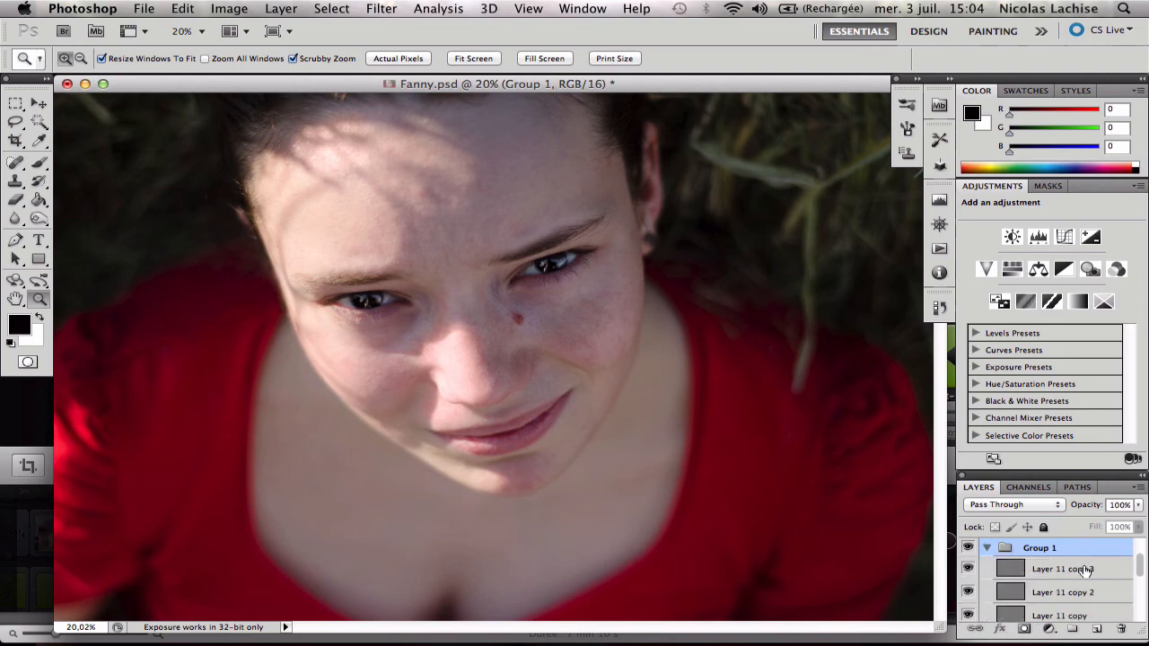
mouse_move(1140, 565)
left_mouse_down()
mouse_move(1140, 581)
mouse_move(1141, 566)
left_mouse_up()
left_click(985, 548)
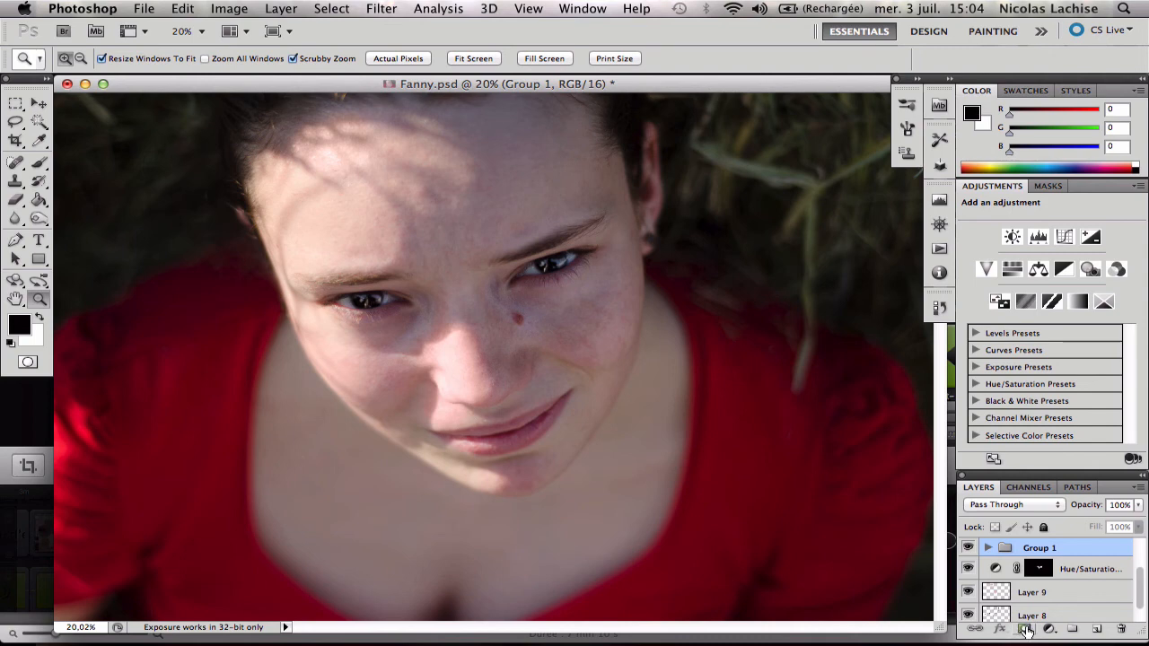
Step: Add a black layer mask to Group 1 and prepare a white brush with 100% flow for painting the eyes
key("alt")
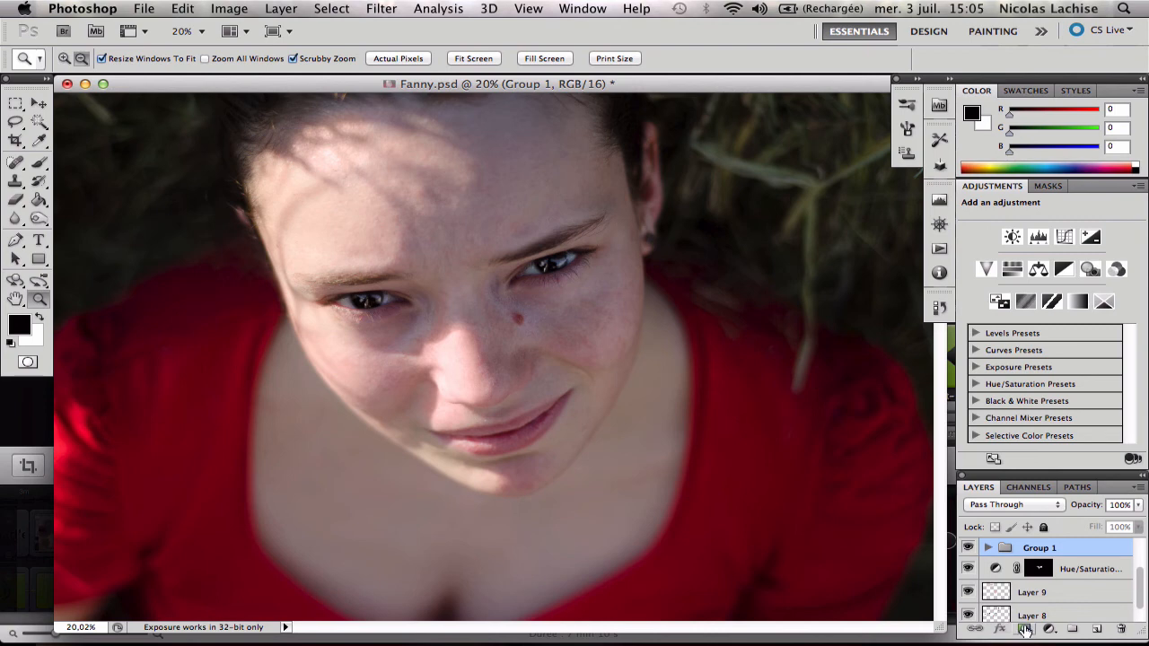
left_click(1024, 629, "alt")
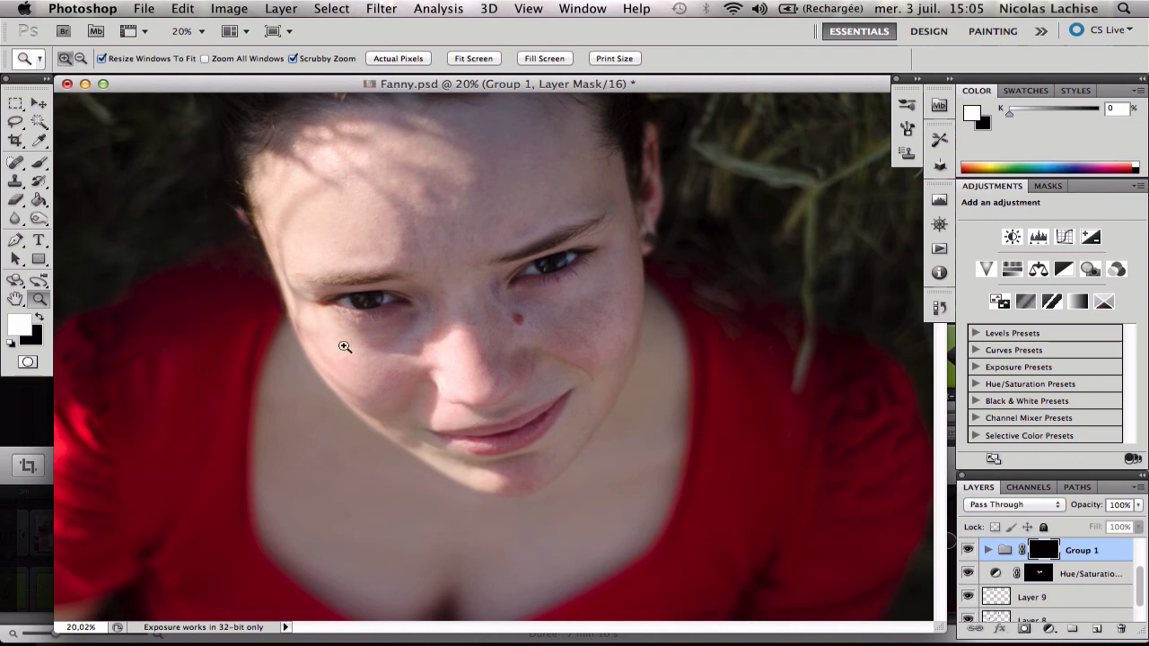
key("b")
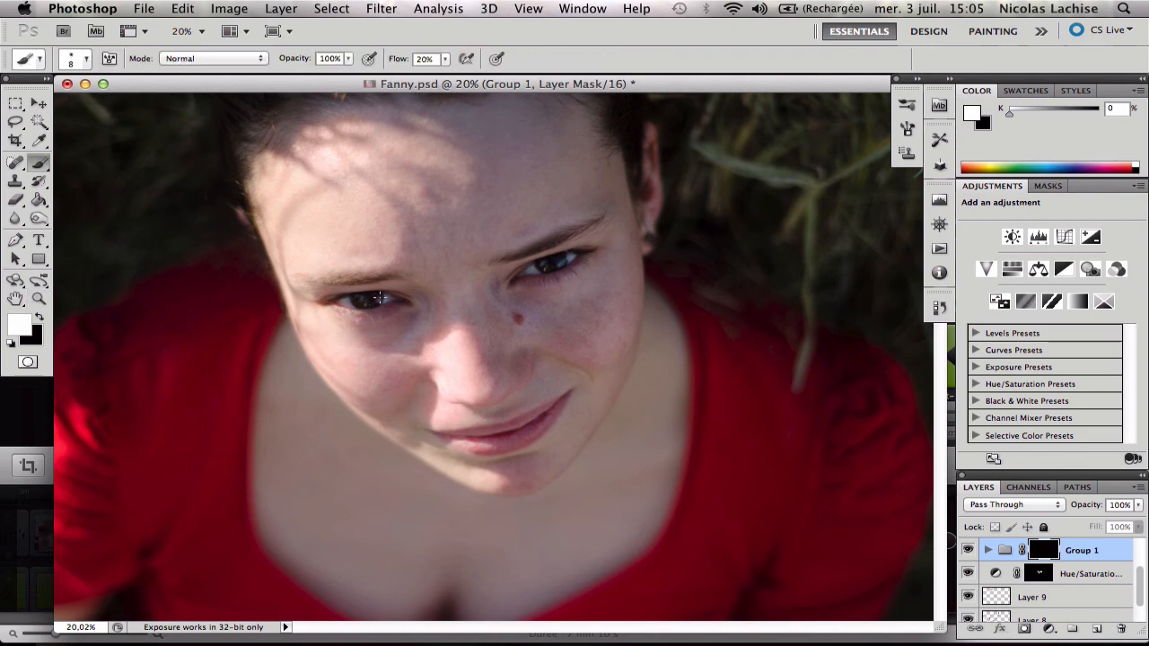
key("z")
mouse_move(362, 300)
left_mouse_down()
mouse_move(434, 299)
mouse_move(429, 323)
left_mouse_up()
key("b")
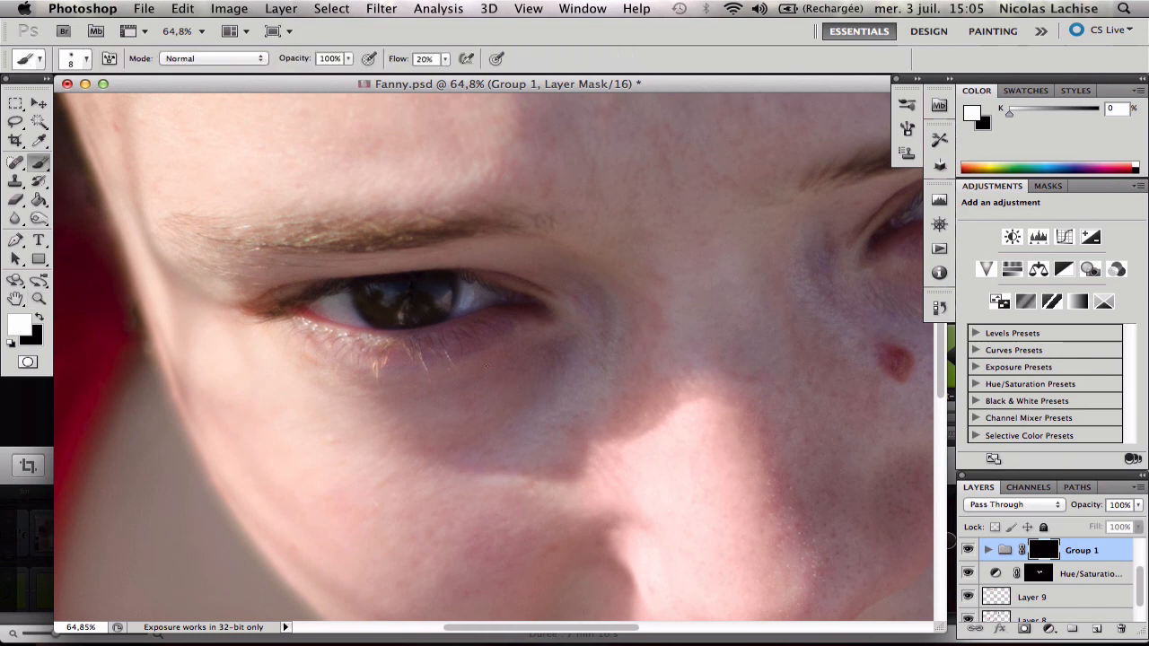
left_click_drag(402, 60, 504, 63)
left_click_drag(399, 308, 418, 303)
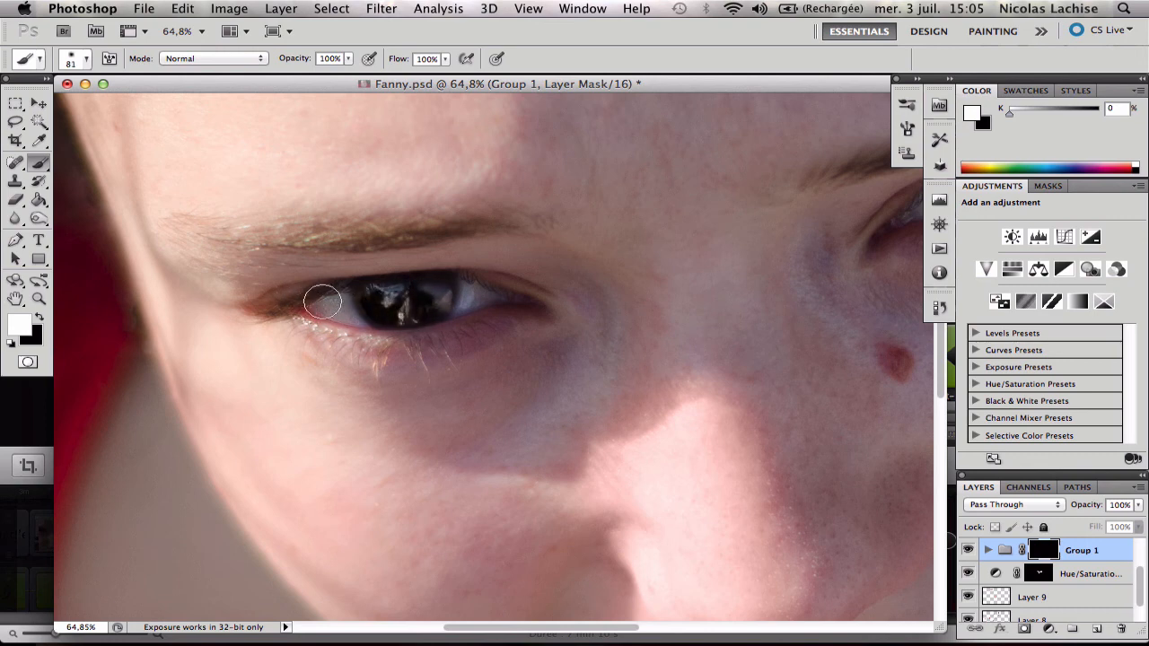
left_click(939, 307)
left_click(797, 424)
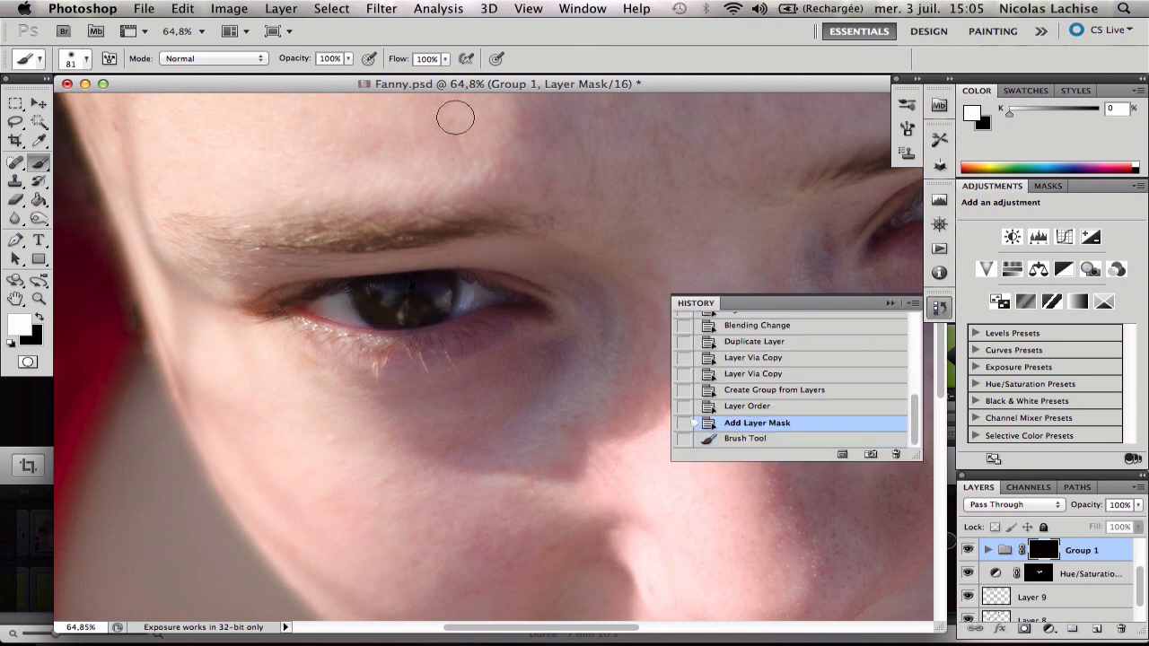
Step: Set the brush opacity to 51% and paint white on the Group 1 mask over both eyes to reveal the enhancement
left_click_drag(312, 65, 257, 70)
left_click(938, 307)
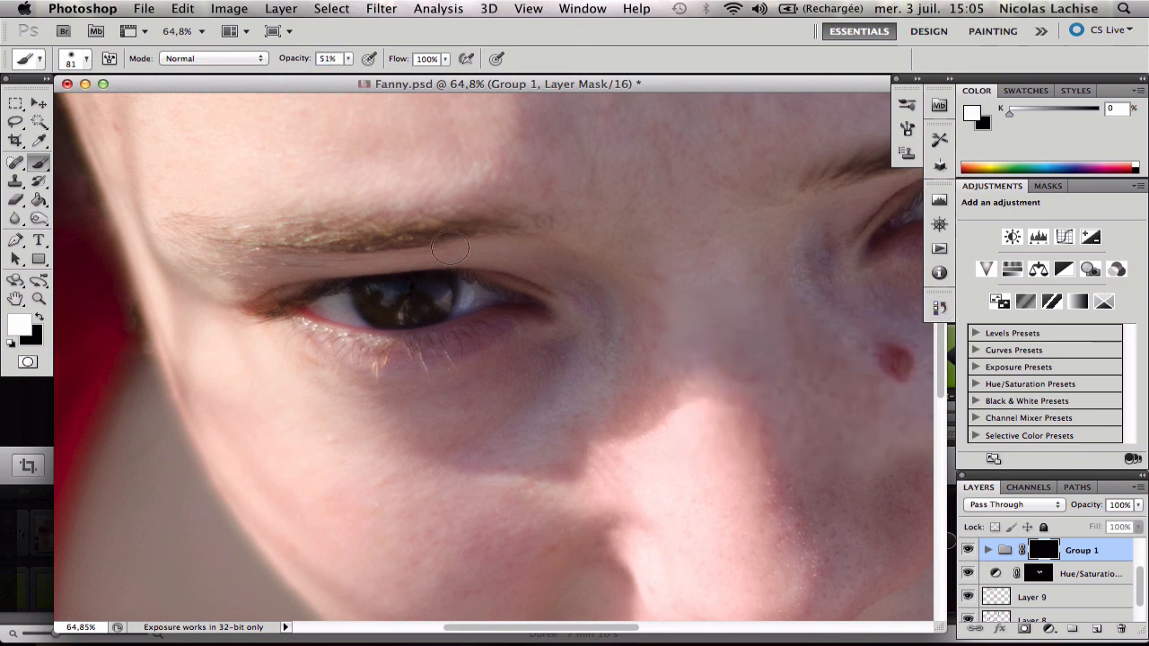
mouse_move(475, 287)
left_mouse_down()
mouse_move(388, 301)
mouse_move(497, 290)
mouse_move(423, 319)
mouse_move(431, 335)
mouse_move(431, 319)
mouse_move(363, 318)
mouse_move(318, 300)
mouse_move(437, 284)
mouse_move(490, 294)
mouse_move(409, 312)
mouse_move(340, 307)
left_mouse_up()
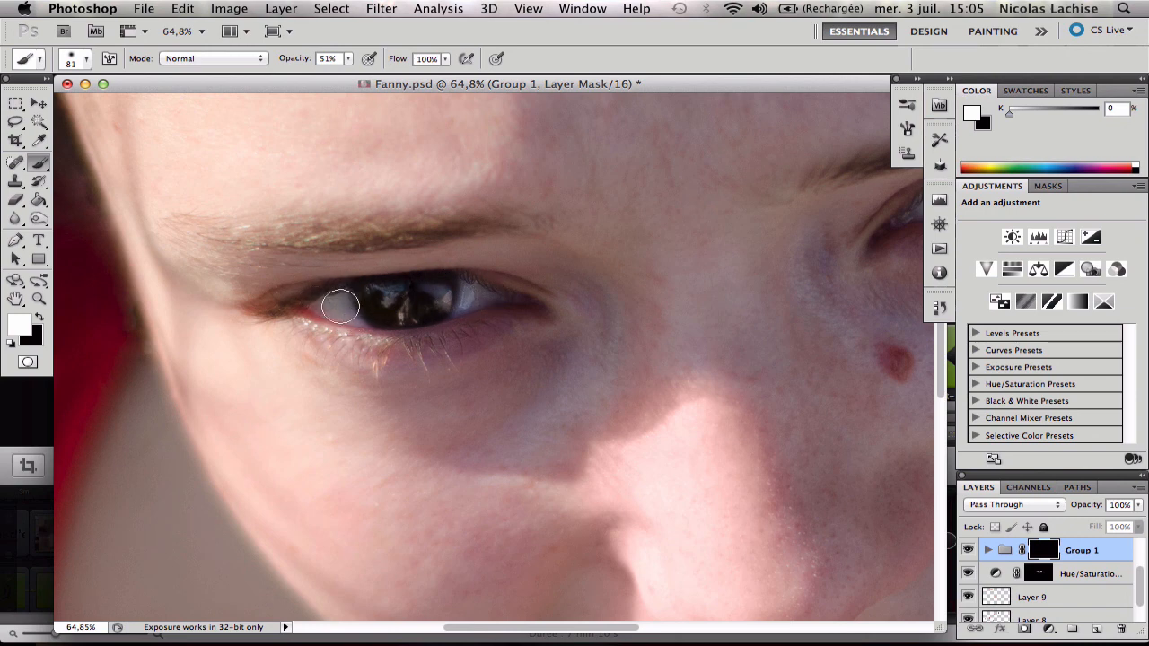
left_click_drag(695, 318, 492, 329)
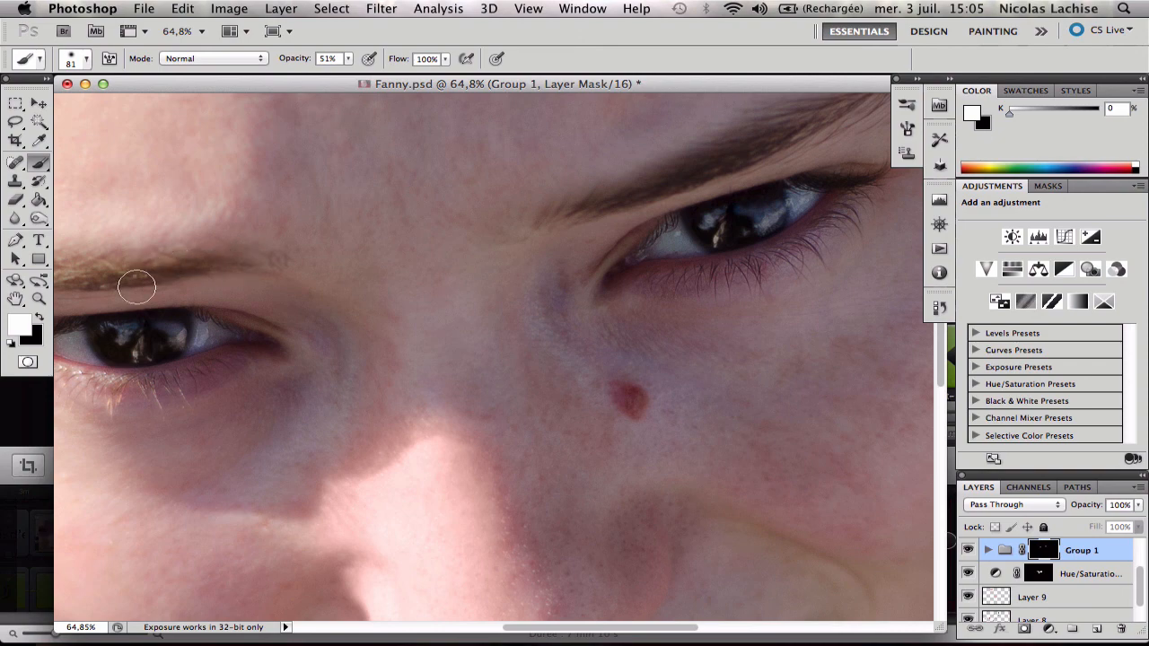
left_click_drag(137, 285, 311, 256)
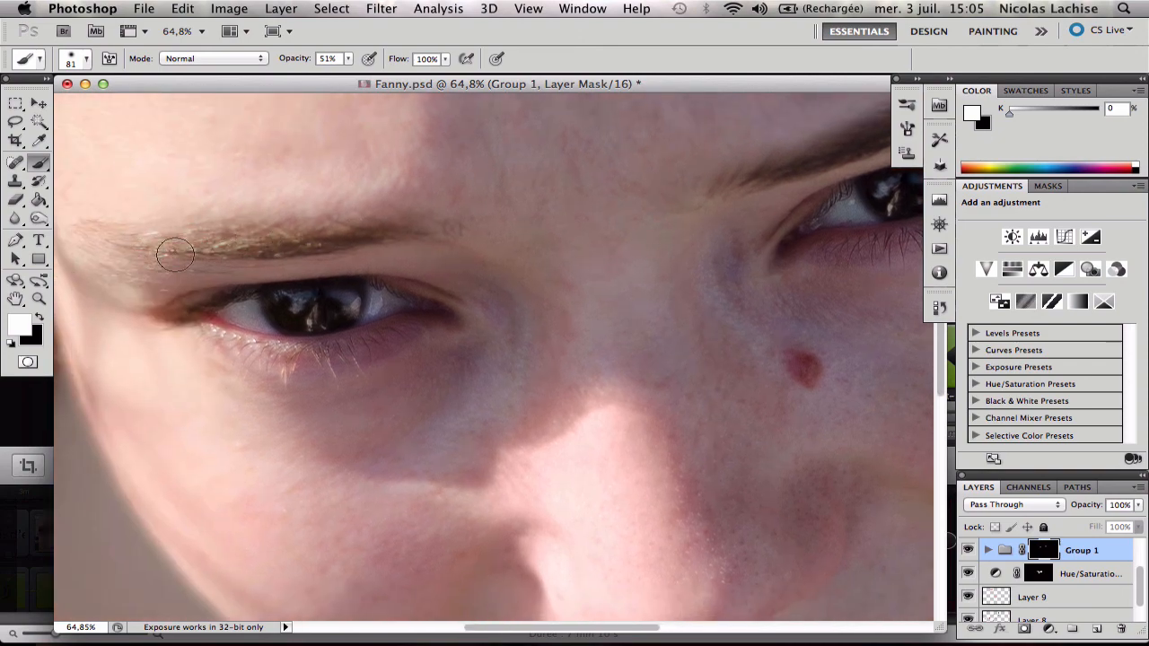
left_click_drag(695, 225, 374, 333)
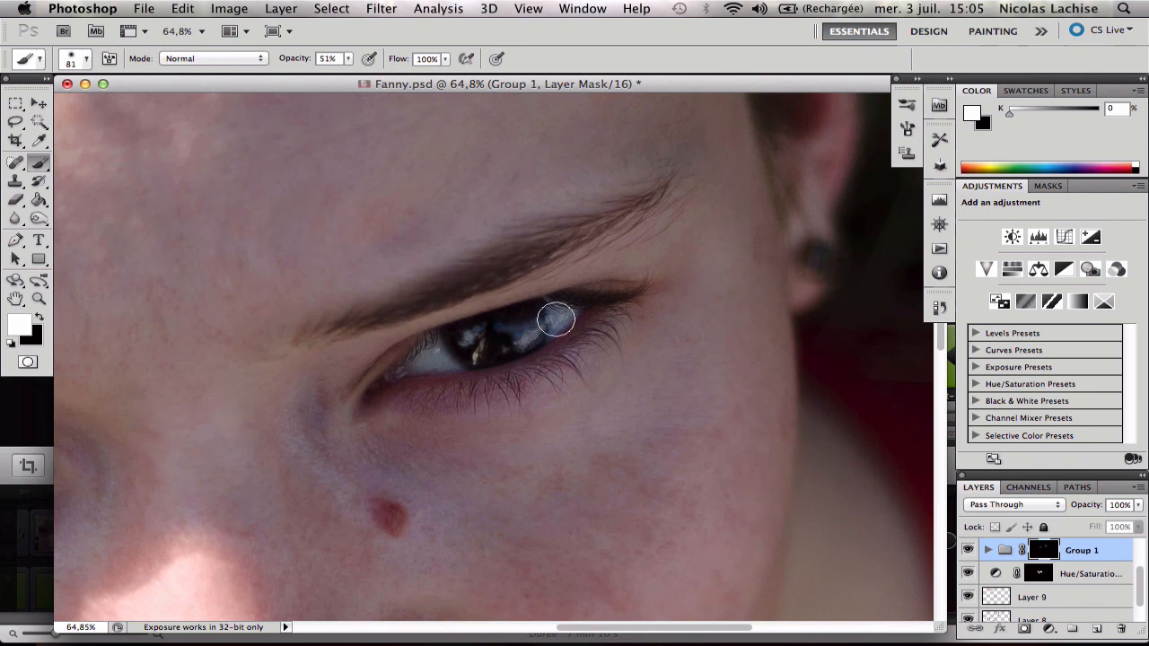
left_click_drag(583, 307, 554, 316)
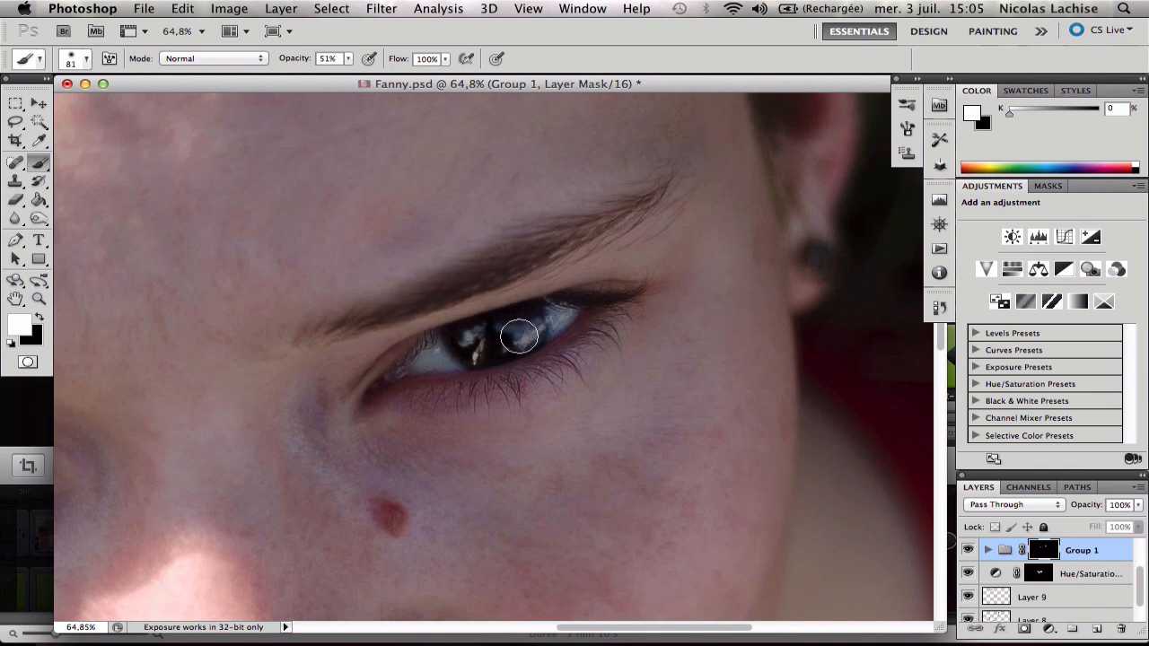
scroll(518, 336, "left", 10)
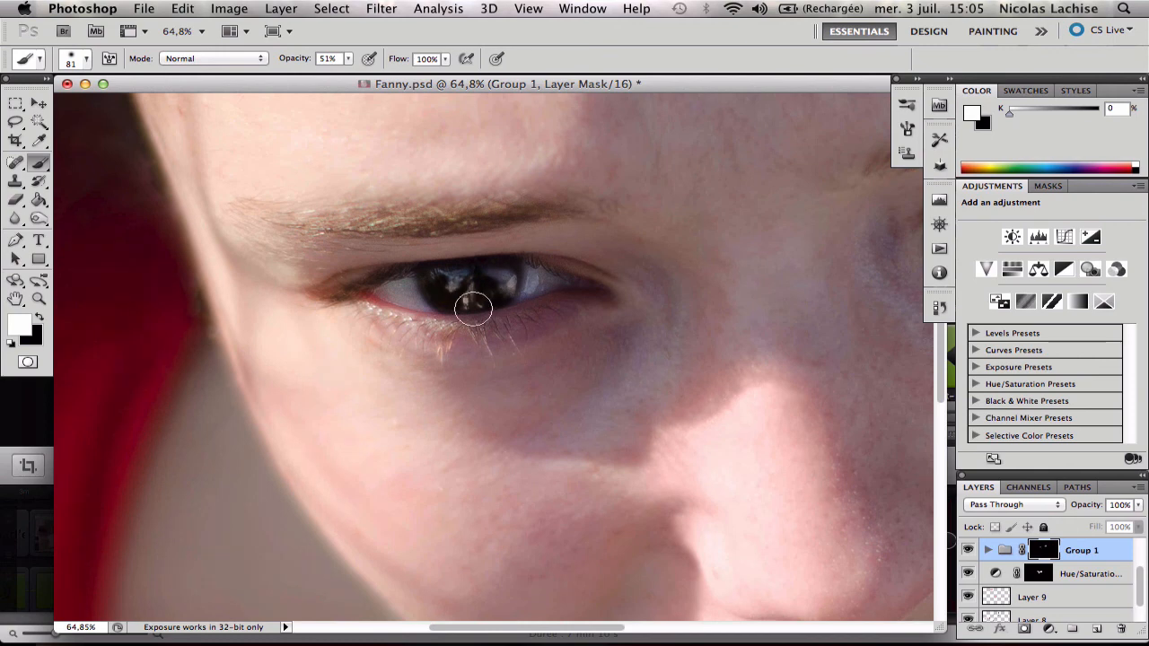
Step: Compare the whole portrait, with the masked eye enhancement, against the original Background layer shown alone
key("super+0")
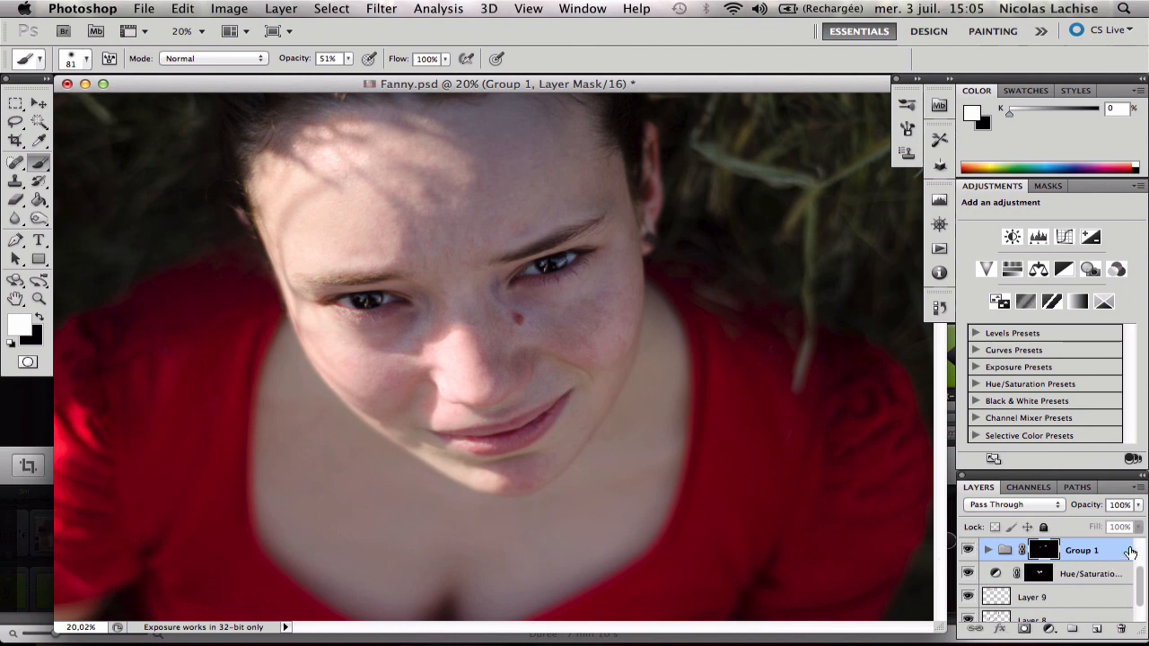
scroll(963, 571, "down", 2)
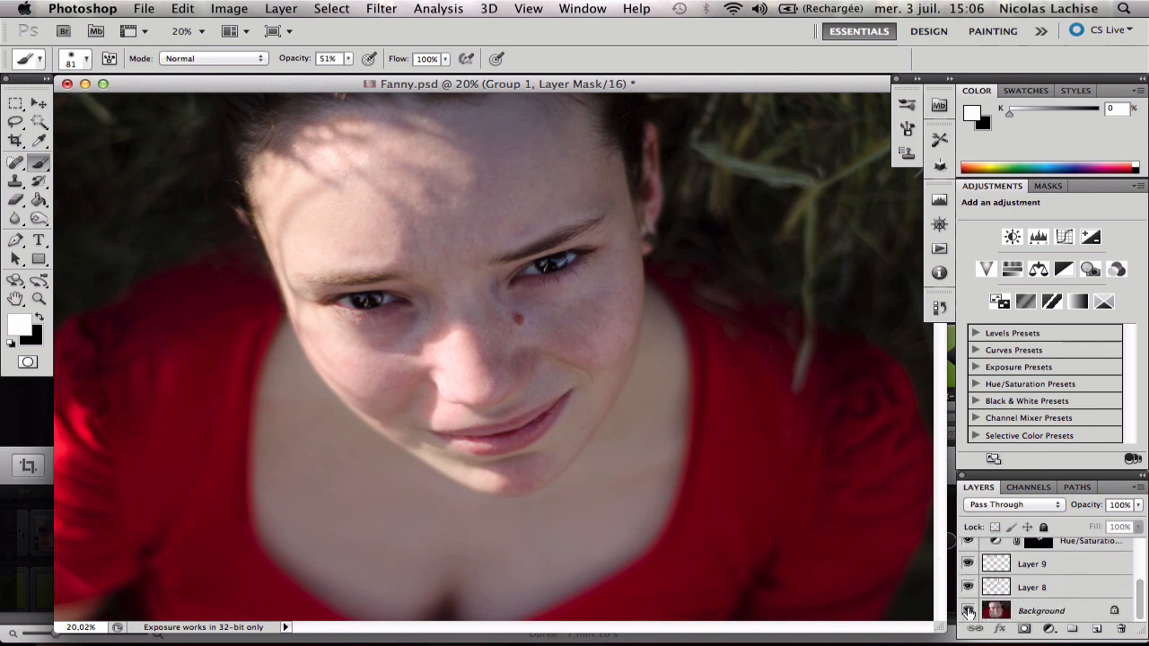
left_click(968, 612, "alt")
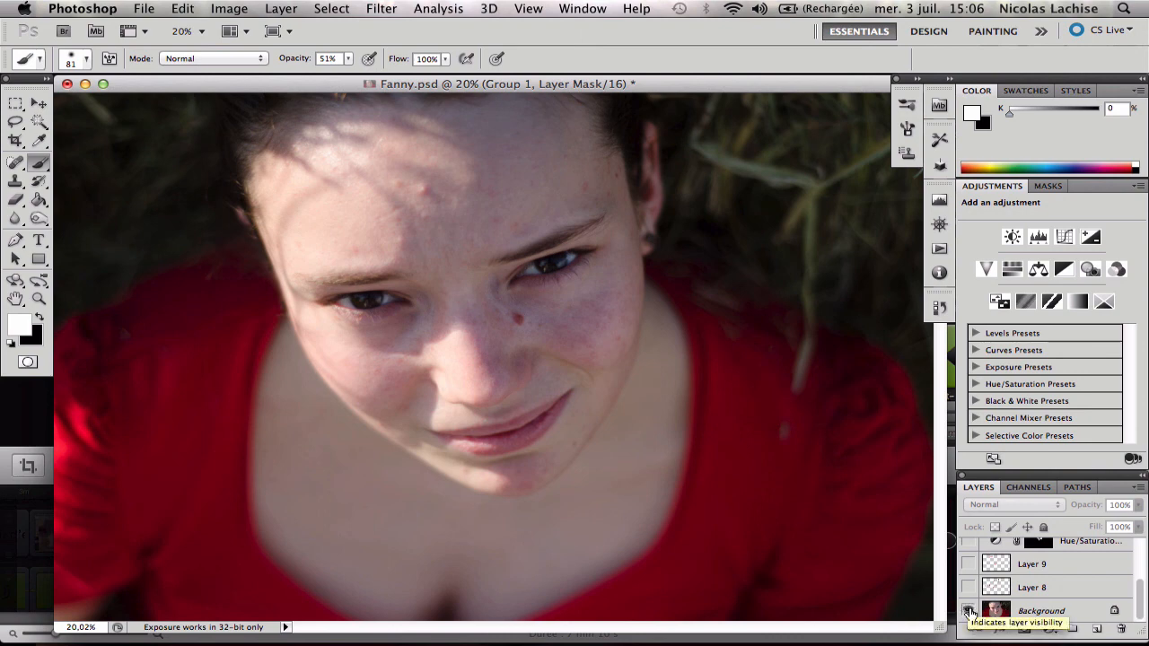
left_click(969, 611, "alt")
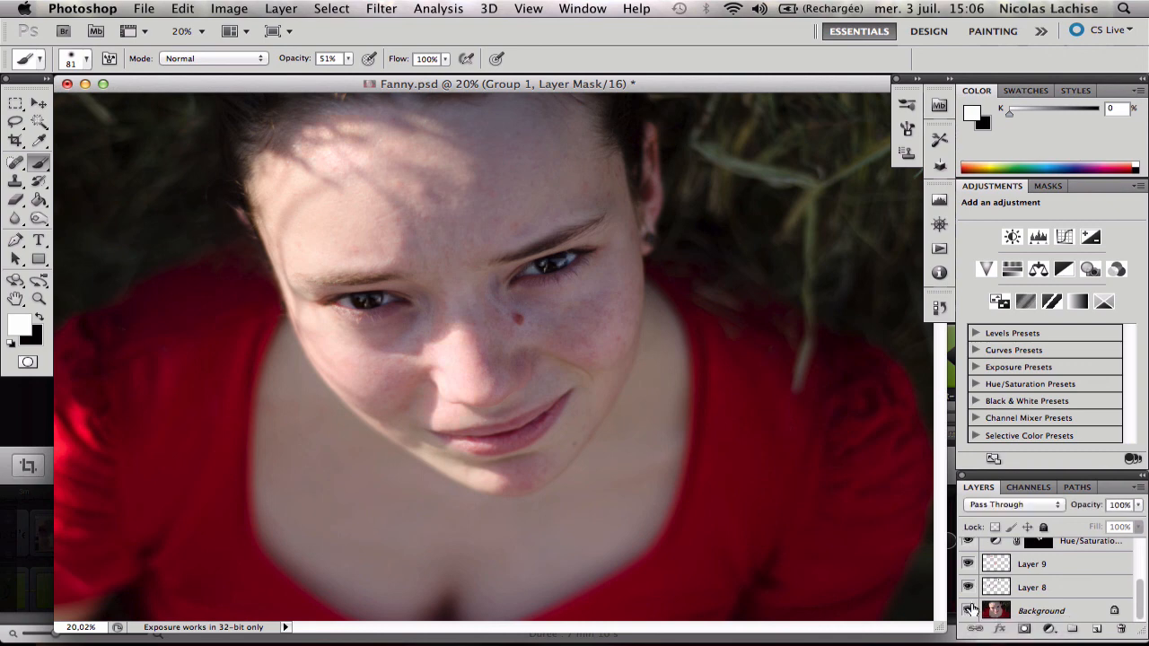